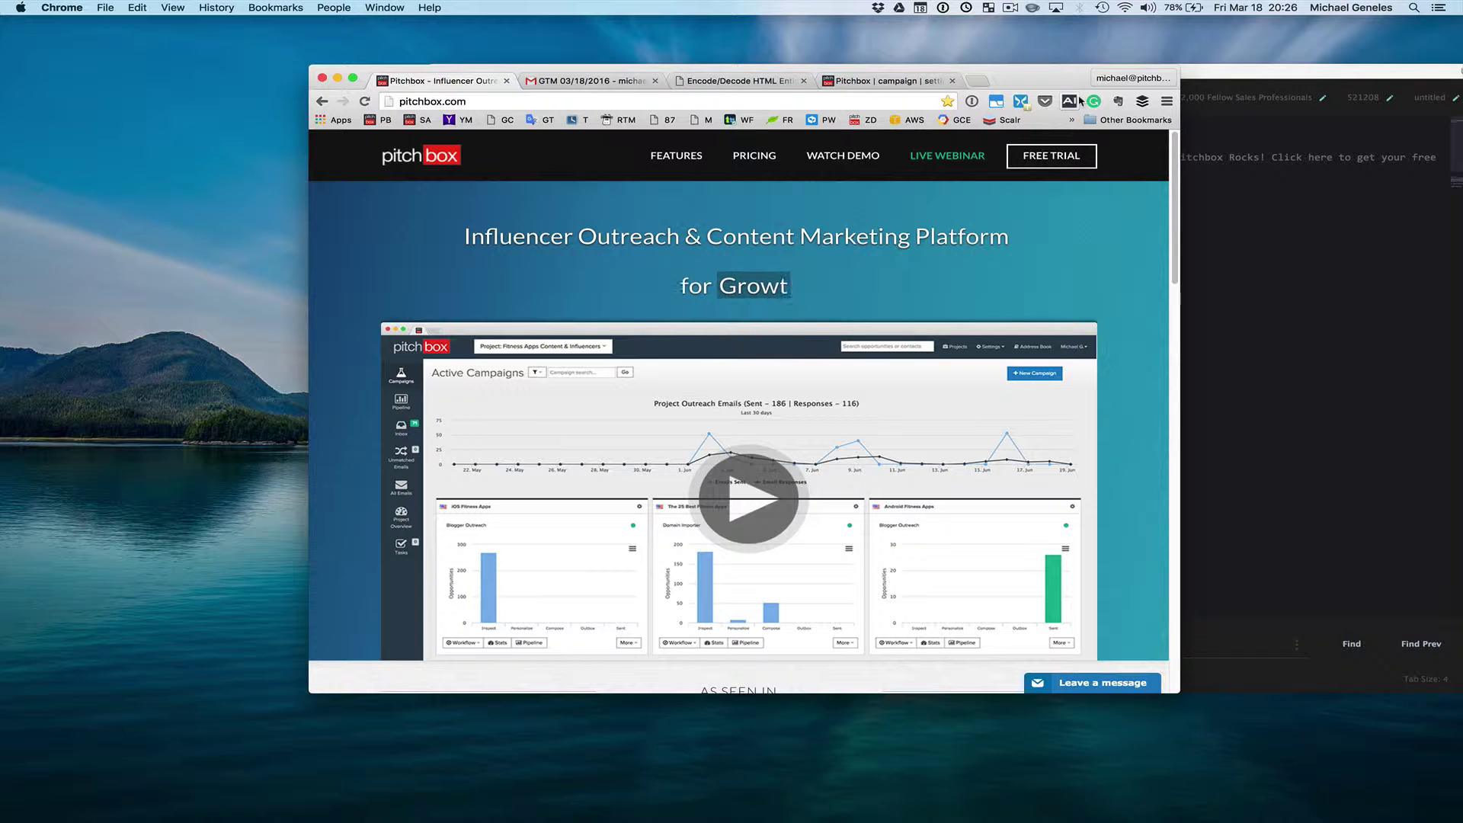
Step: Select the full affiliate code in the Gmail message's gray box and copy it
click(586, 83)
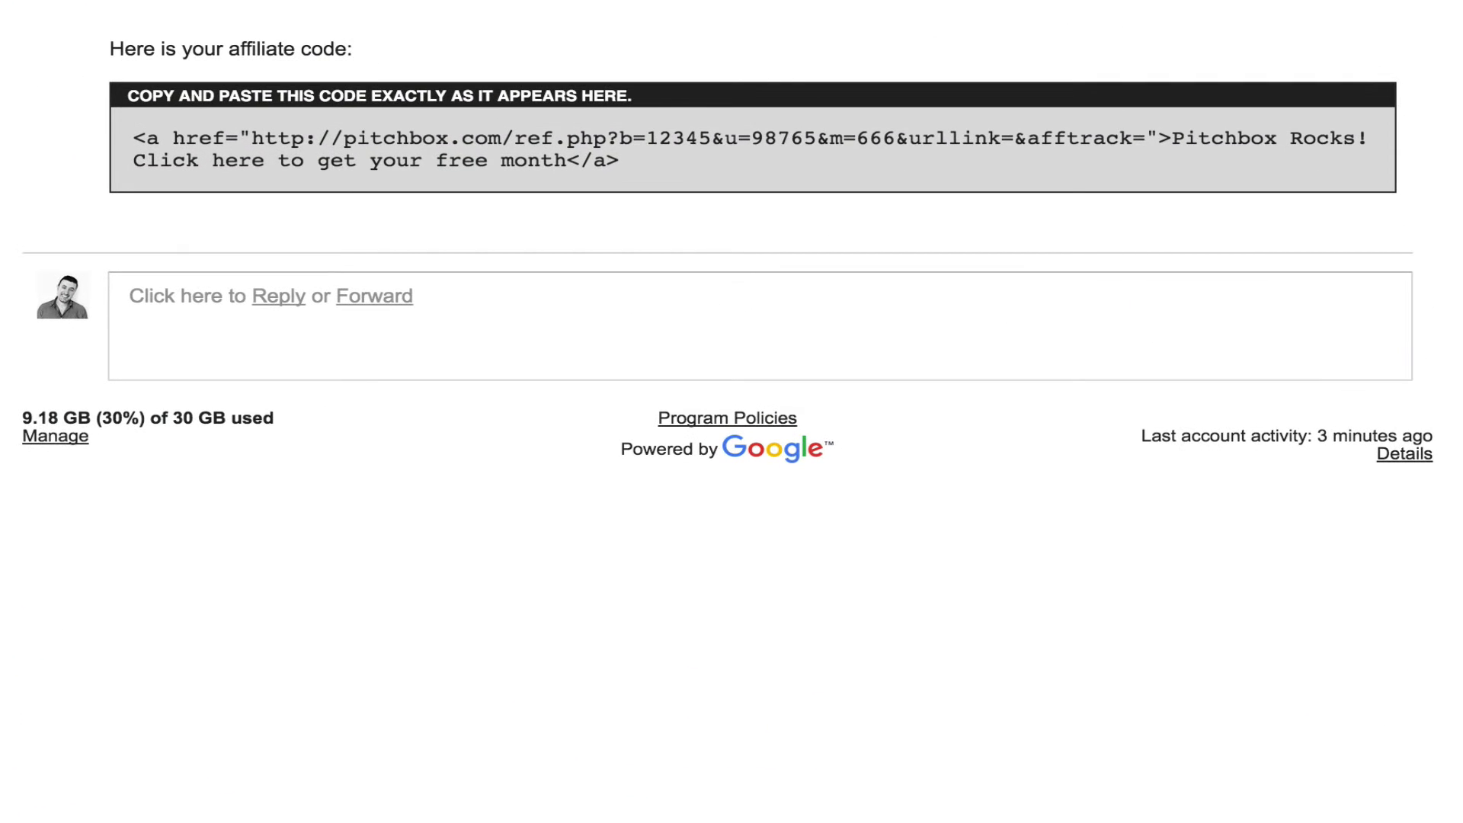
drag(147, 48, 371, 49)
click(436, 51)
drag(132, 137, 629, 160)
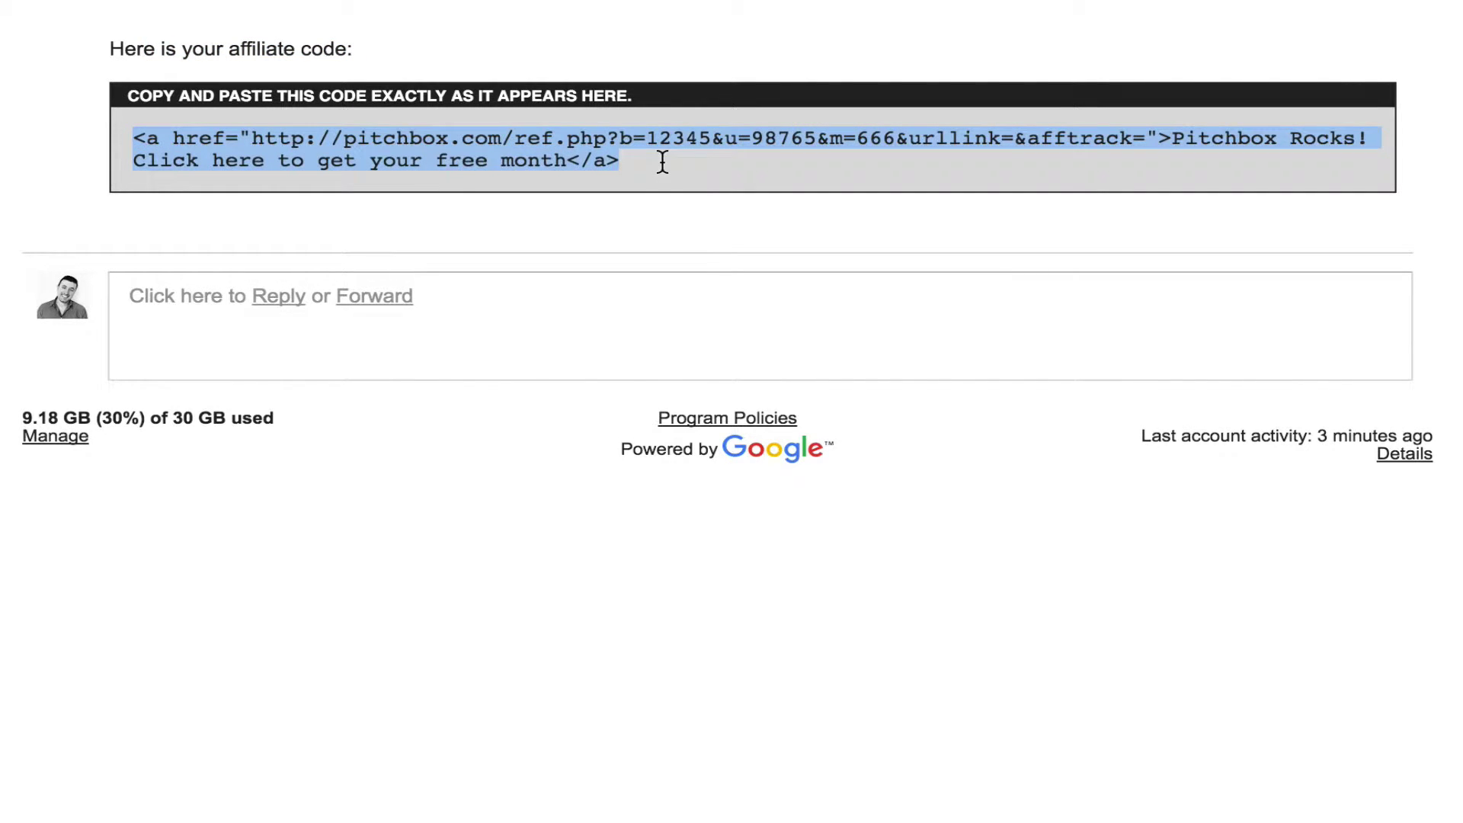
right_click(465, 149)
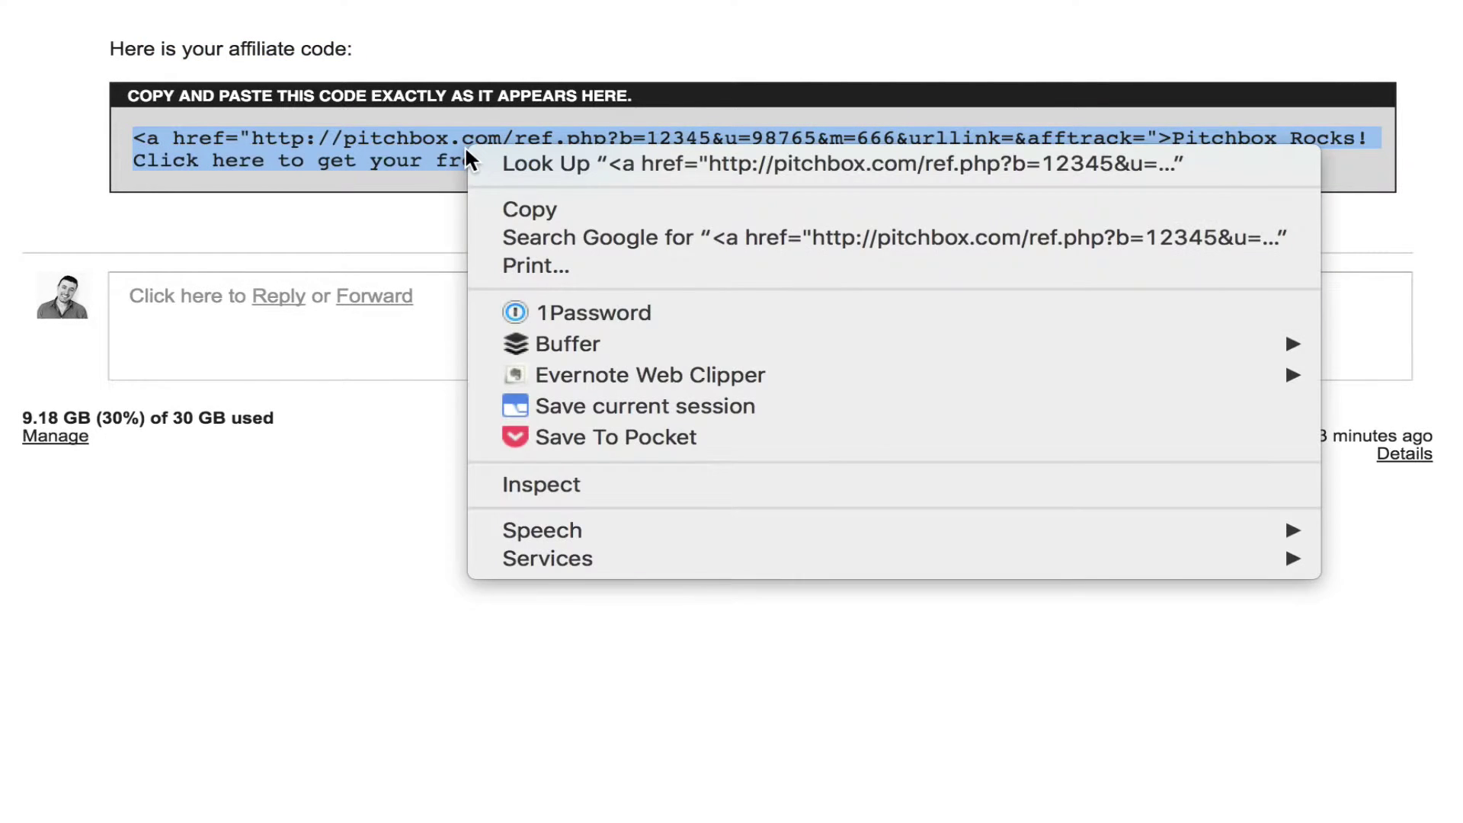
click(519, 199)
Step: Reselect the whole affiliate code snippet and copy it once more
click(559, 41)
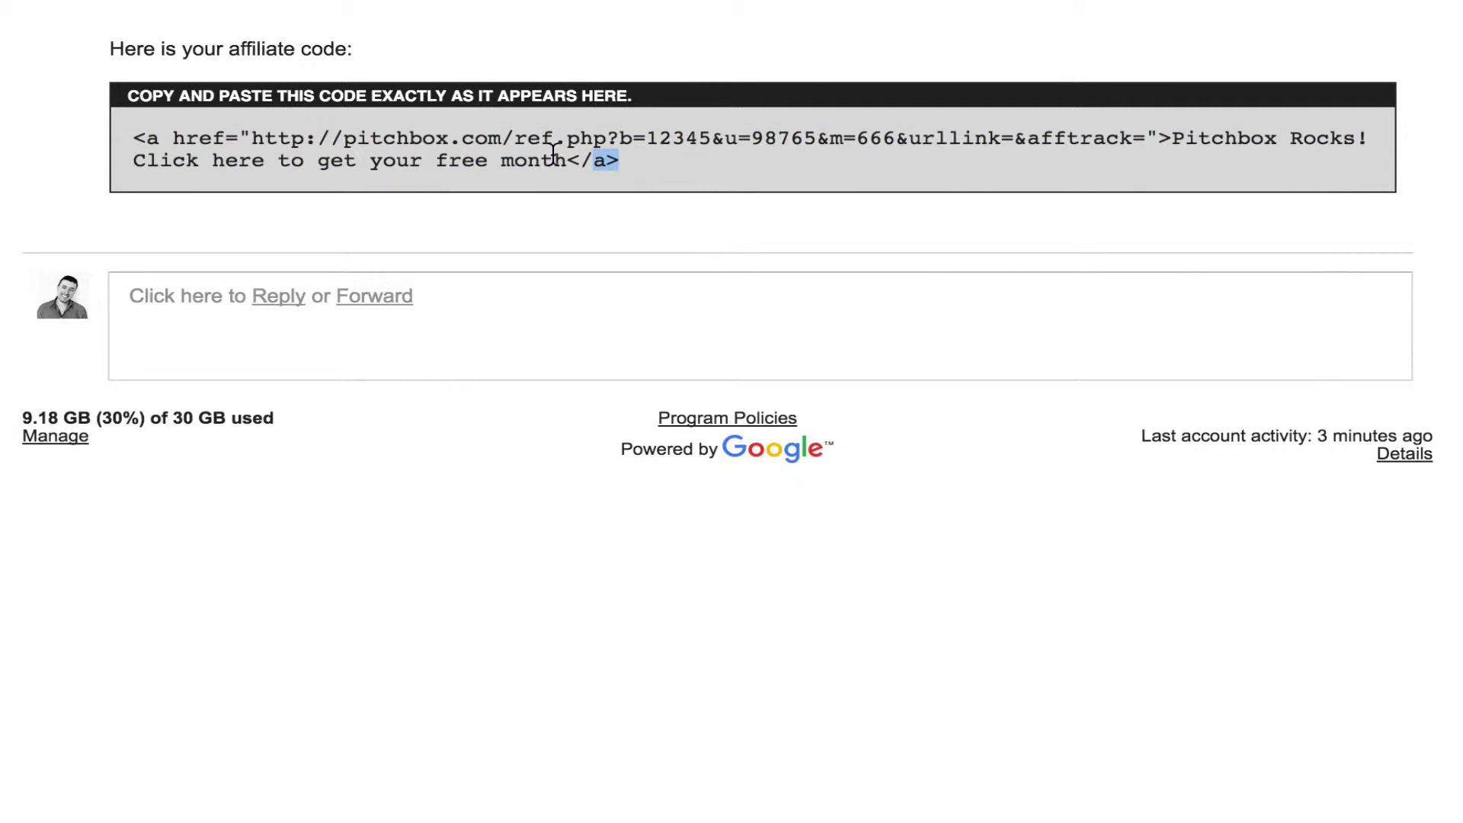
drag(553, 151, 132, 137)
right_click(169, 134)
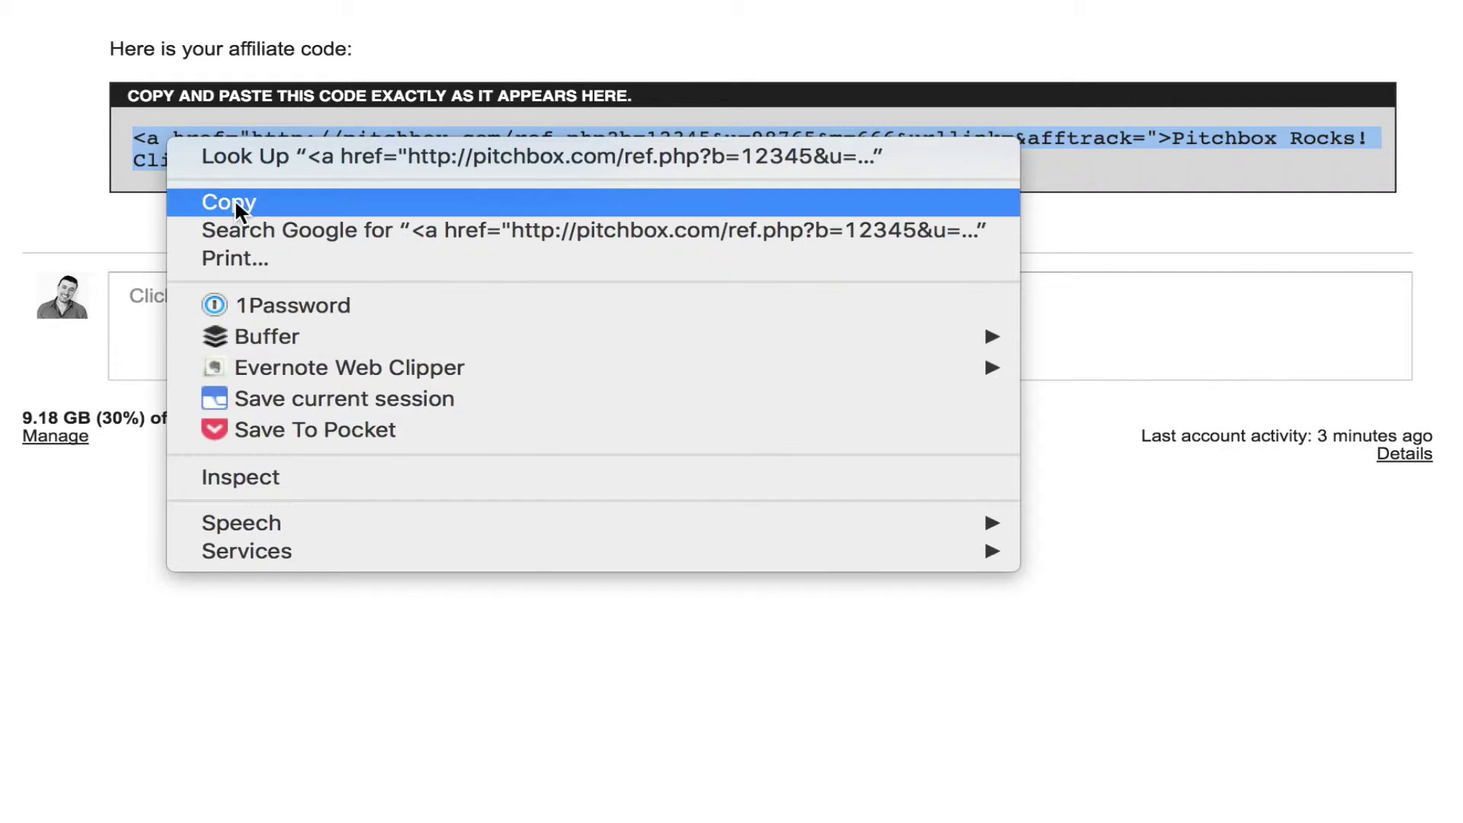
click(235, 198)
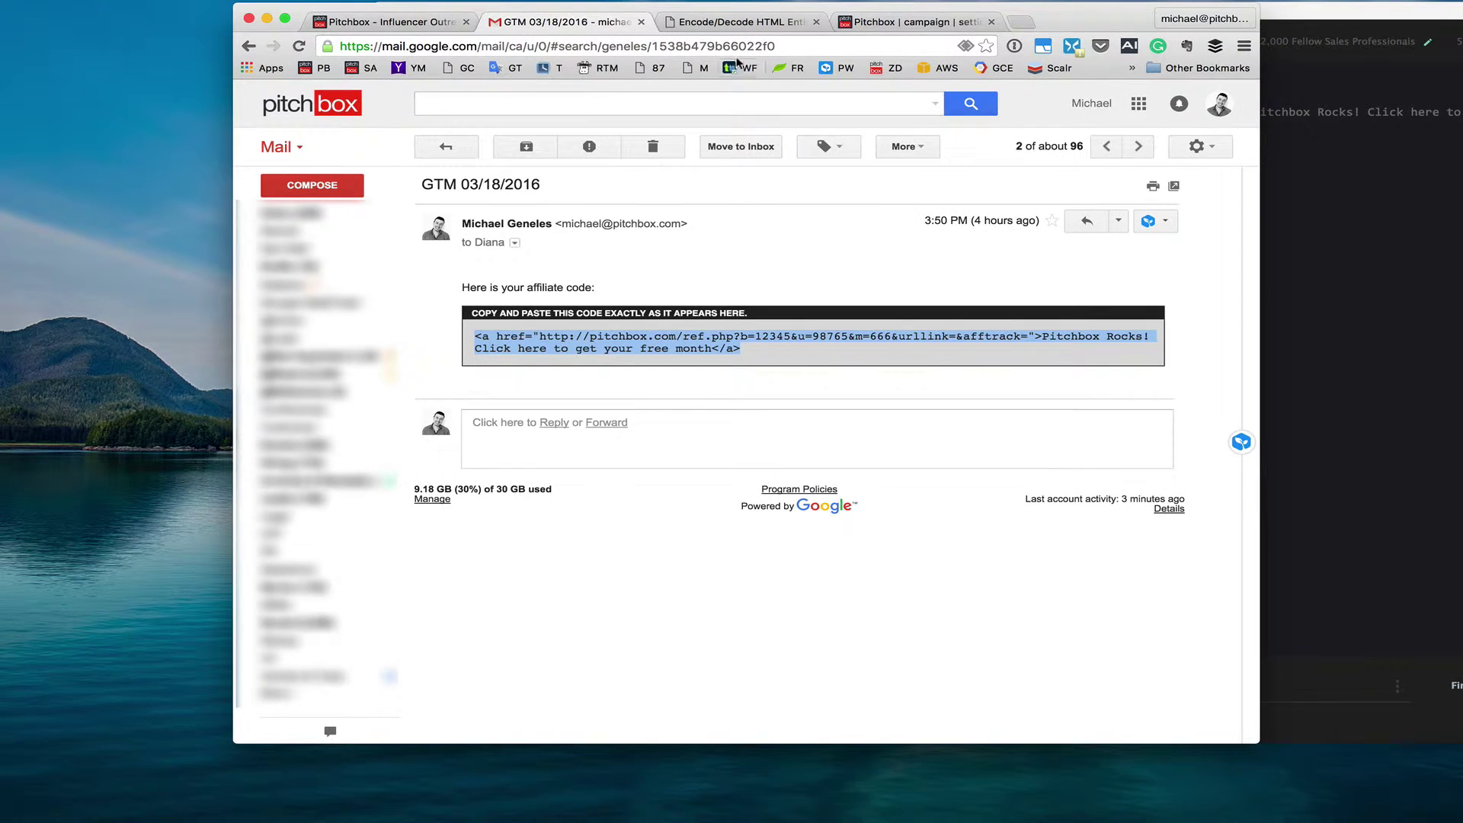
Step: Paste the affiliate code into the Pitchbox template body in HTML source mode
click(888, 25)
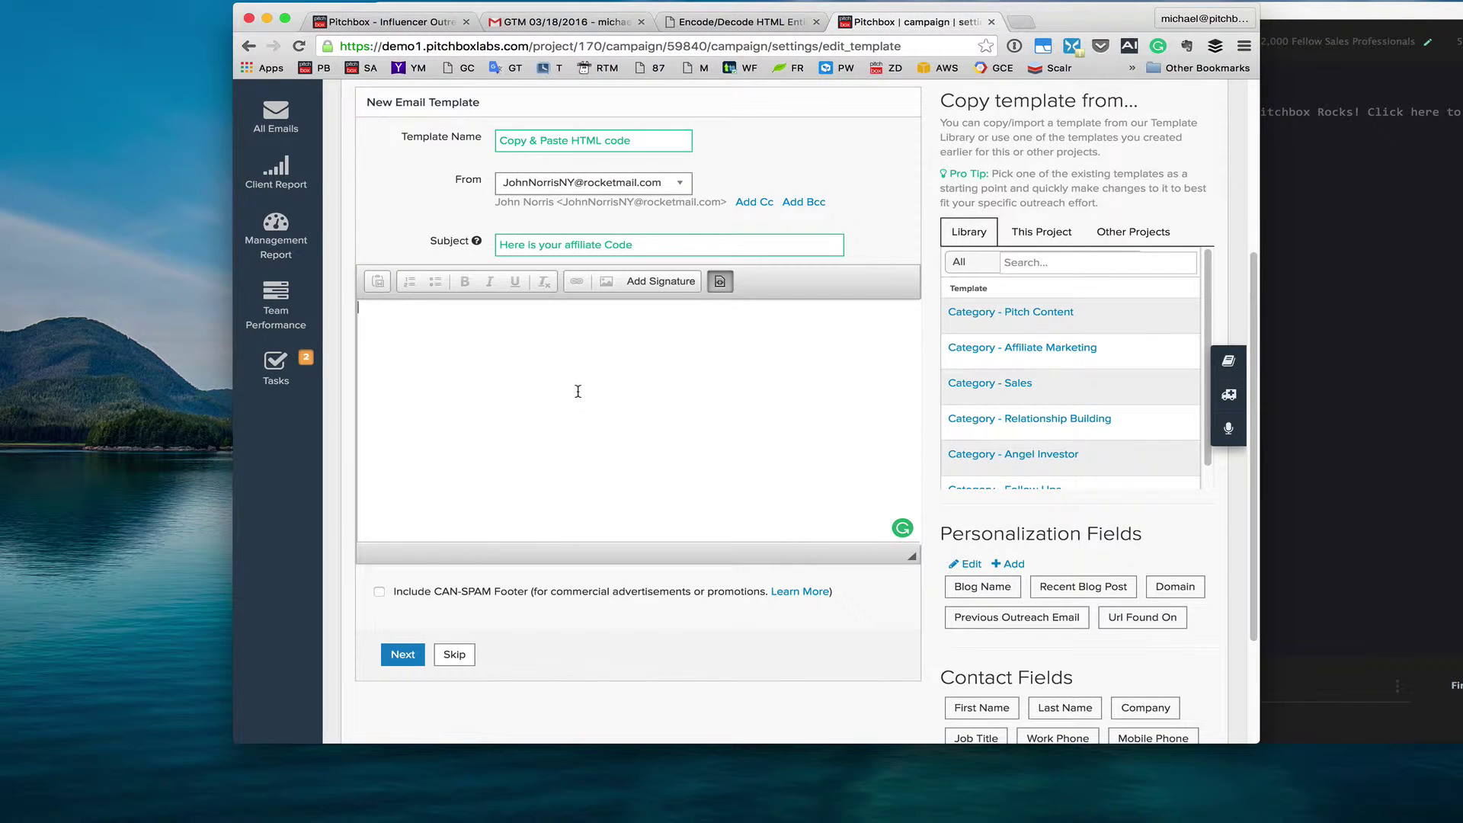
click(721, 279)
click(676, 371)
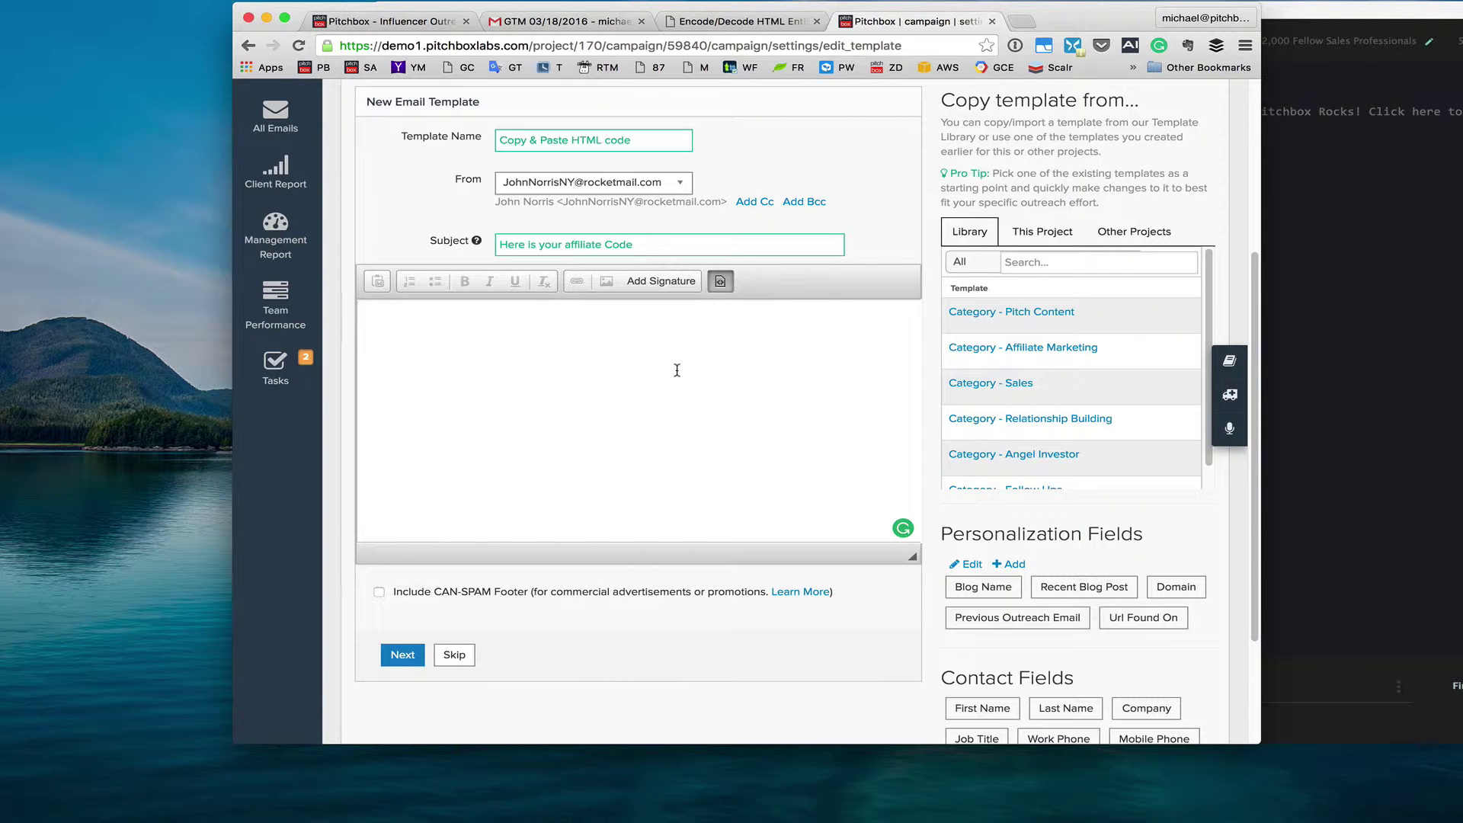
key(ctrl+v)
Step: Preview the template, where the code renders as a link, then go back to the Gmail message
click(401, 656)
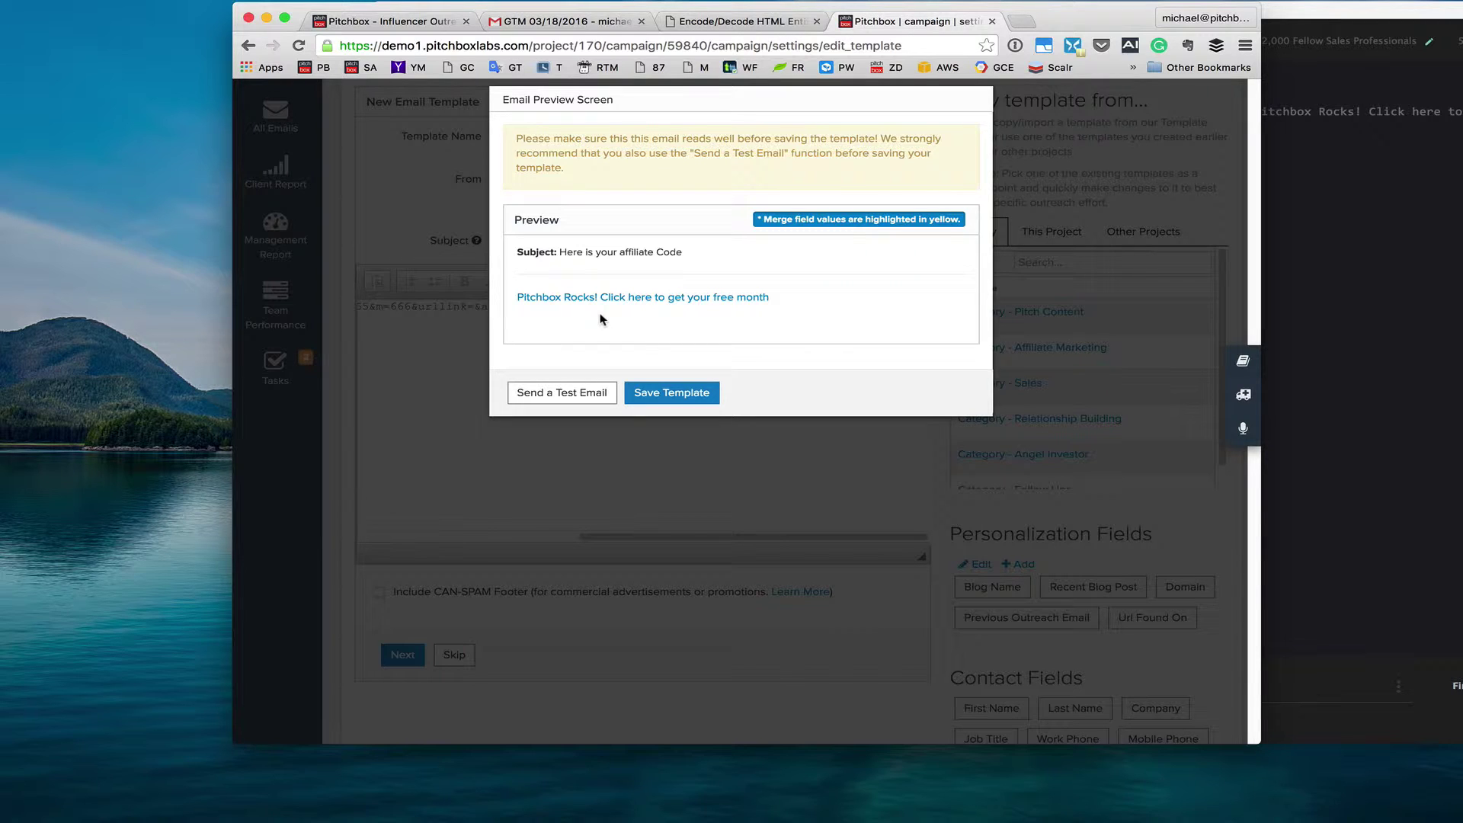
click(441, 435)
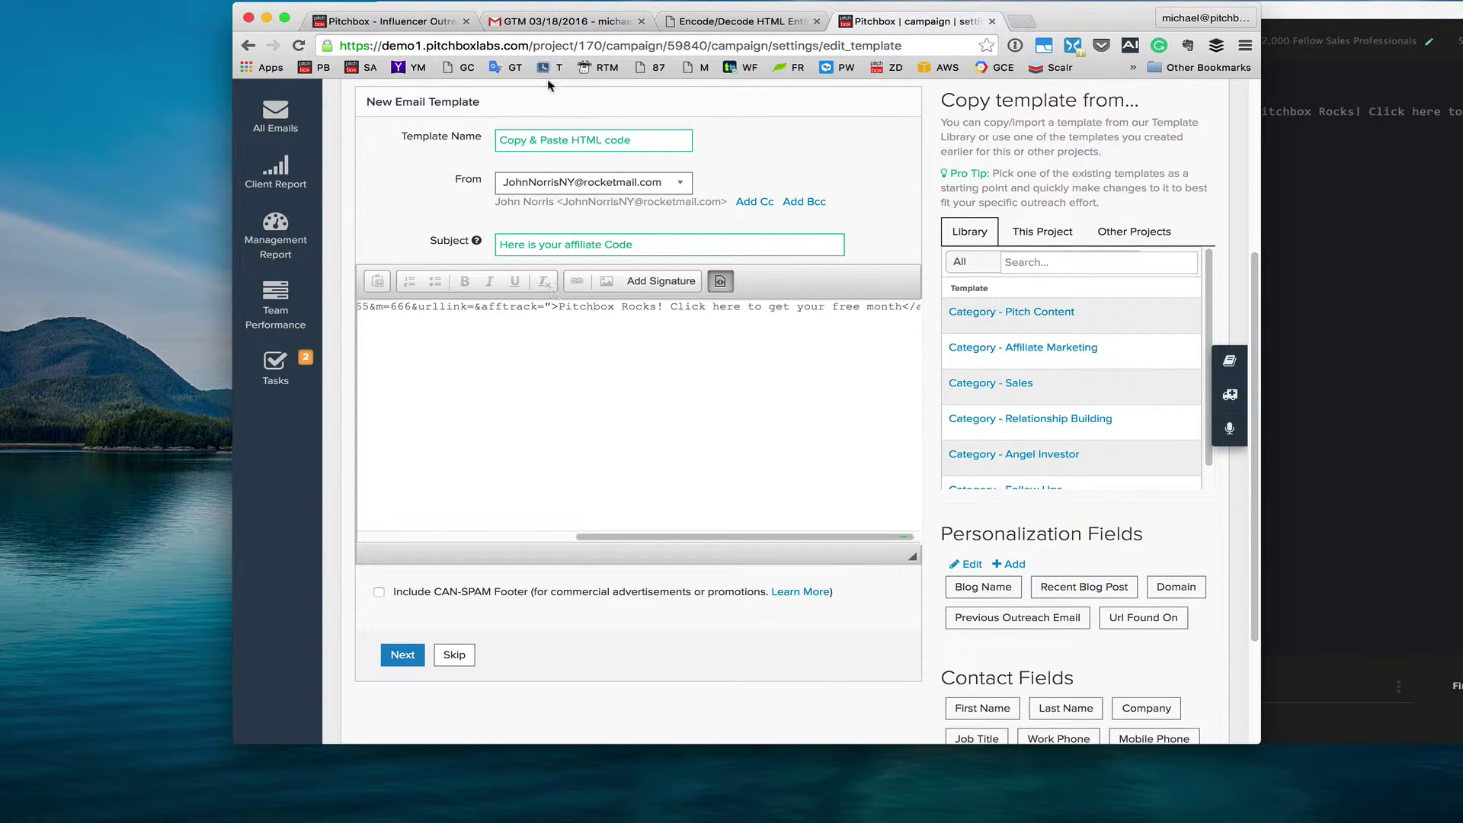
click(555, 21)
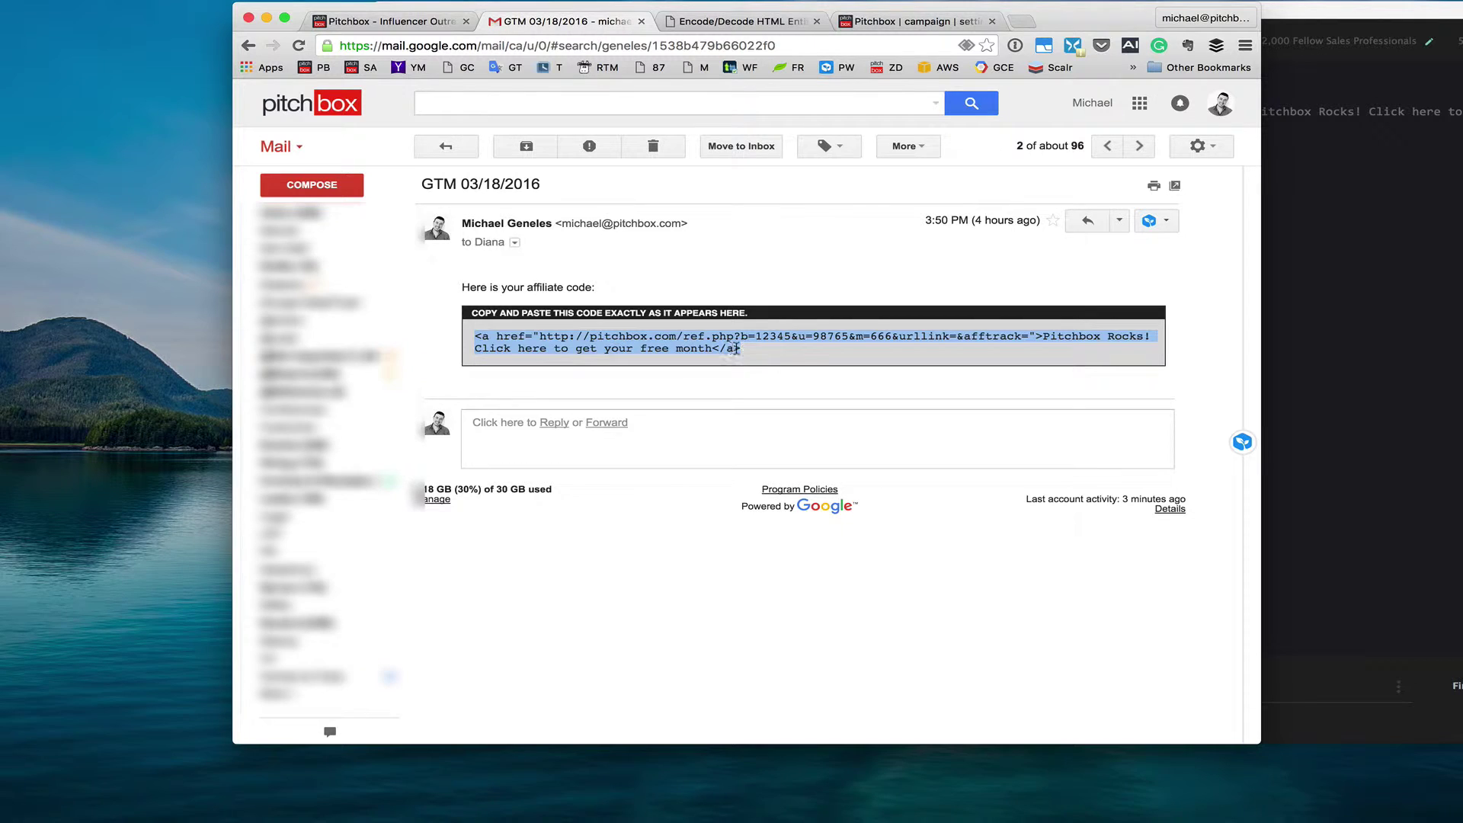
Step: Reselect the affiliate code in Gmail and switch to the Webatic Encode/Decode HTML Entities page
drag(774, 354, 473, 336)
click(726, 23)
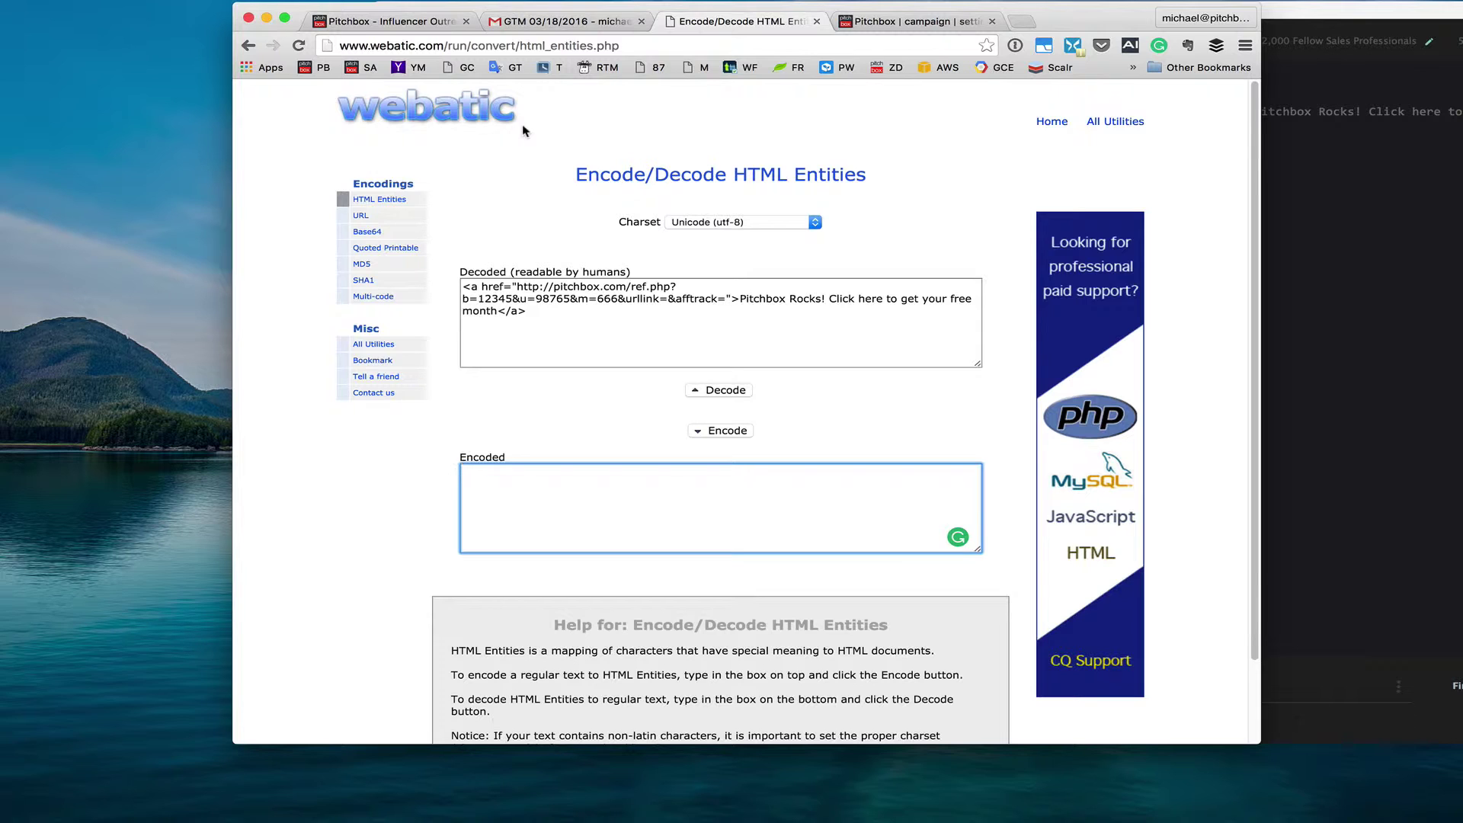
Step: Encode the affiliate link HTML in the decoded box into HTML entities
drag(522, 131, 640, 196)
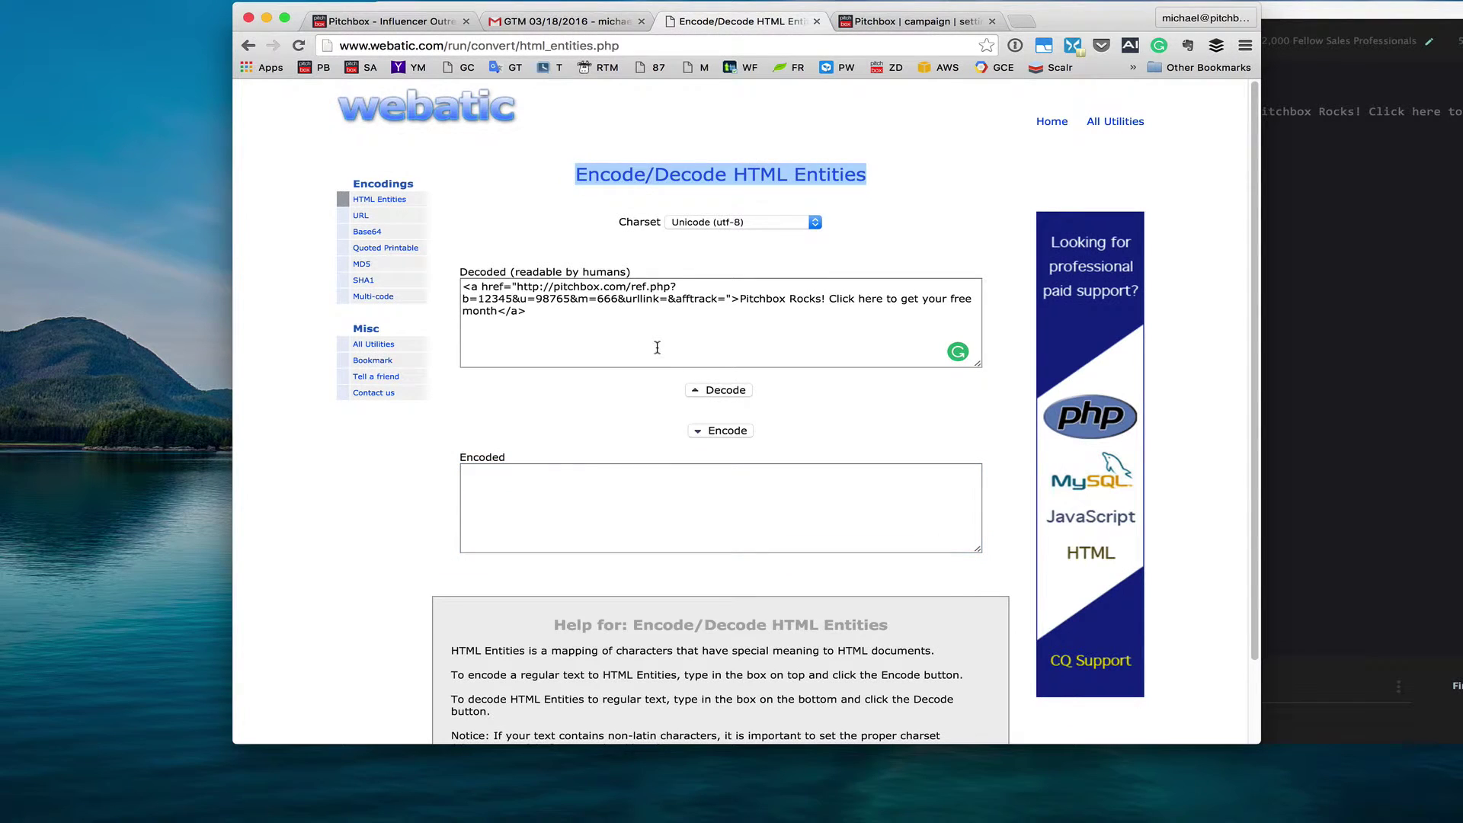
drag(568, 315, 430, 274)
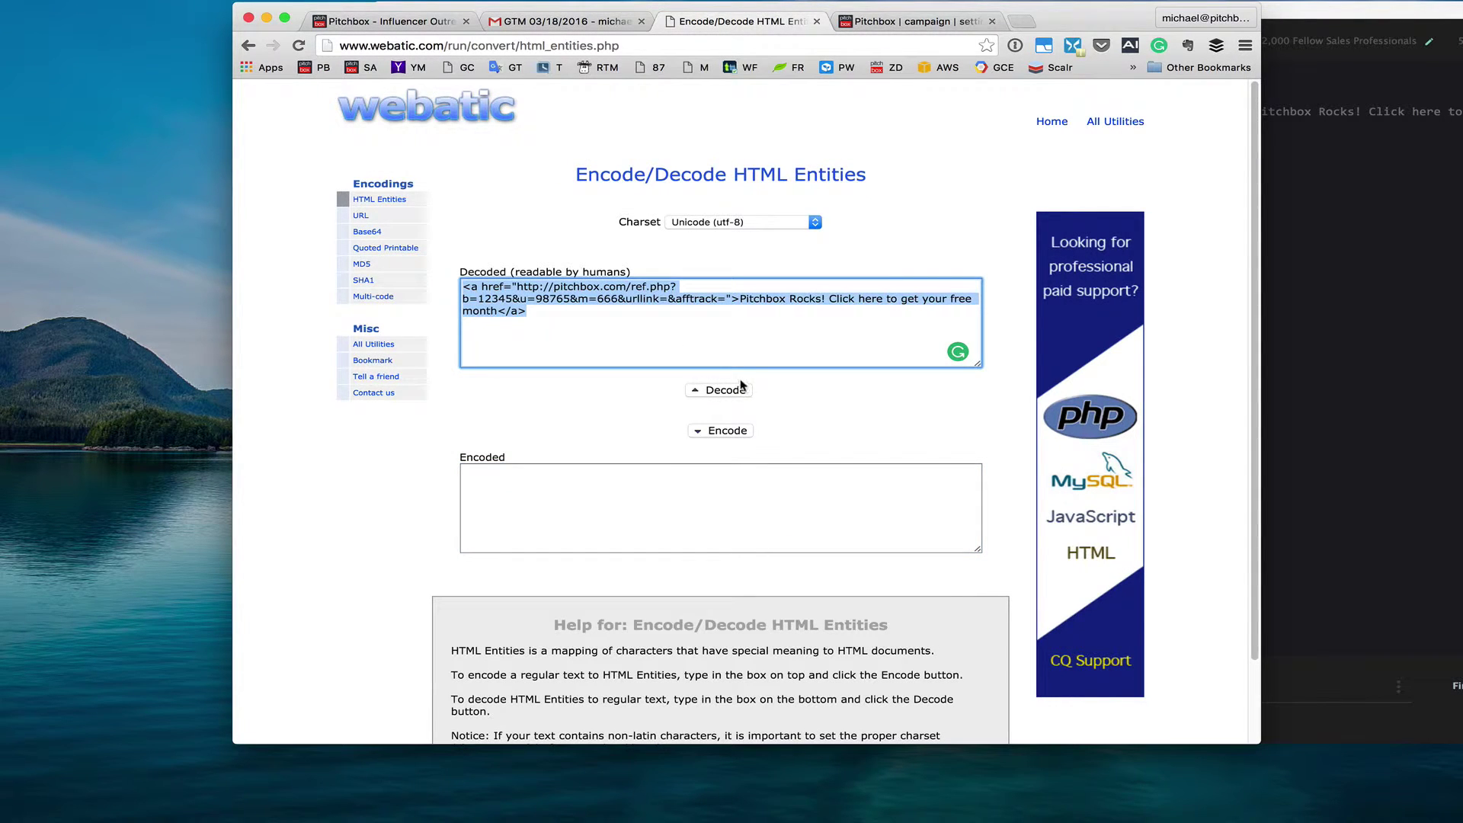
click(720, 432)
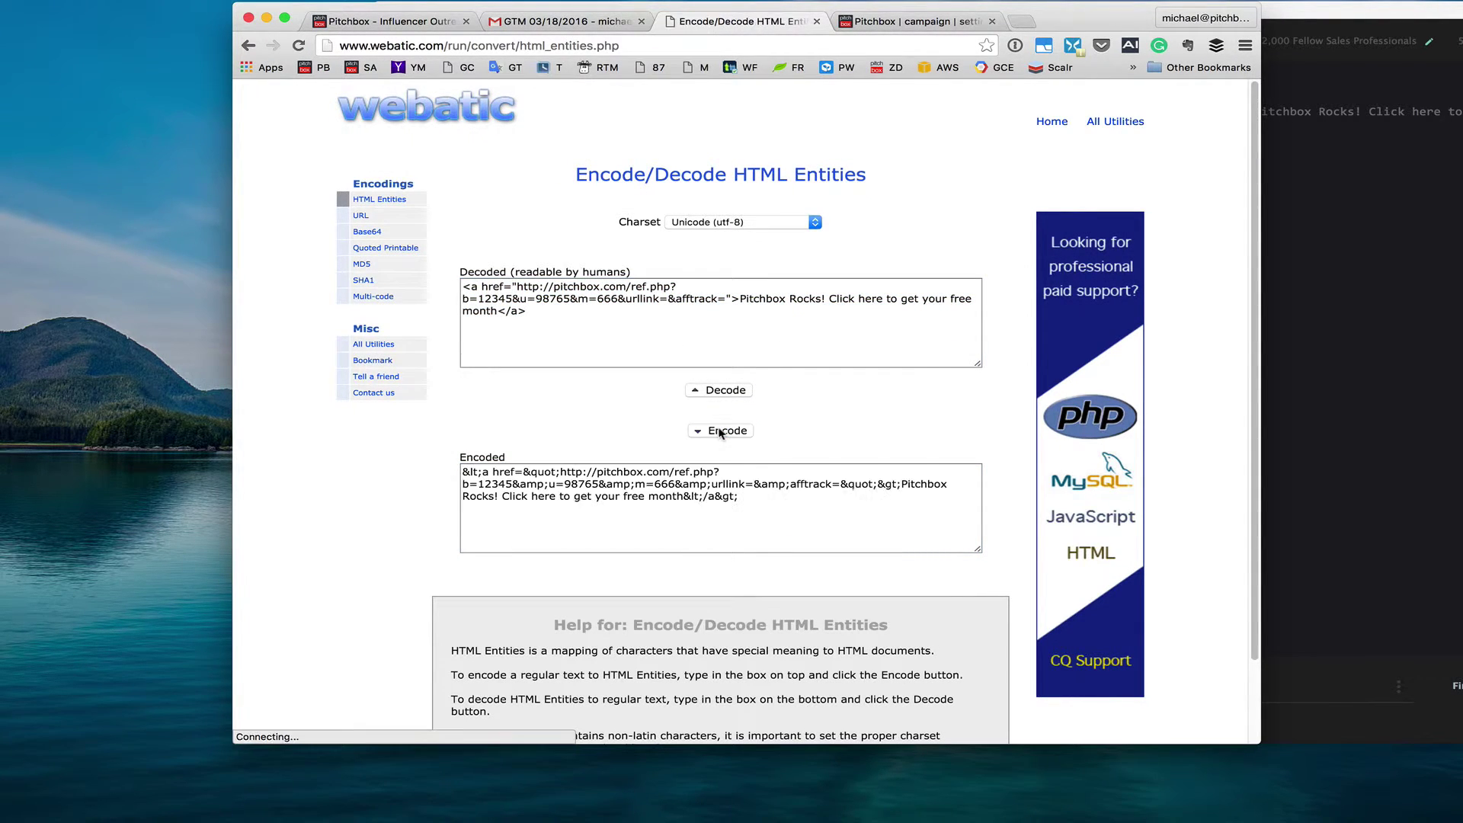
Step: Select all the encoded entity output and copy it
click(463, 470)
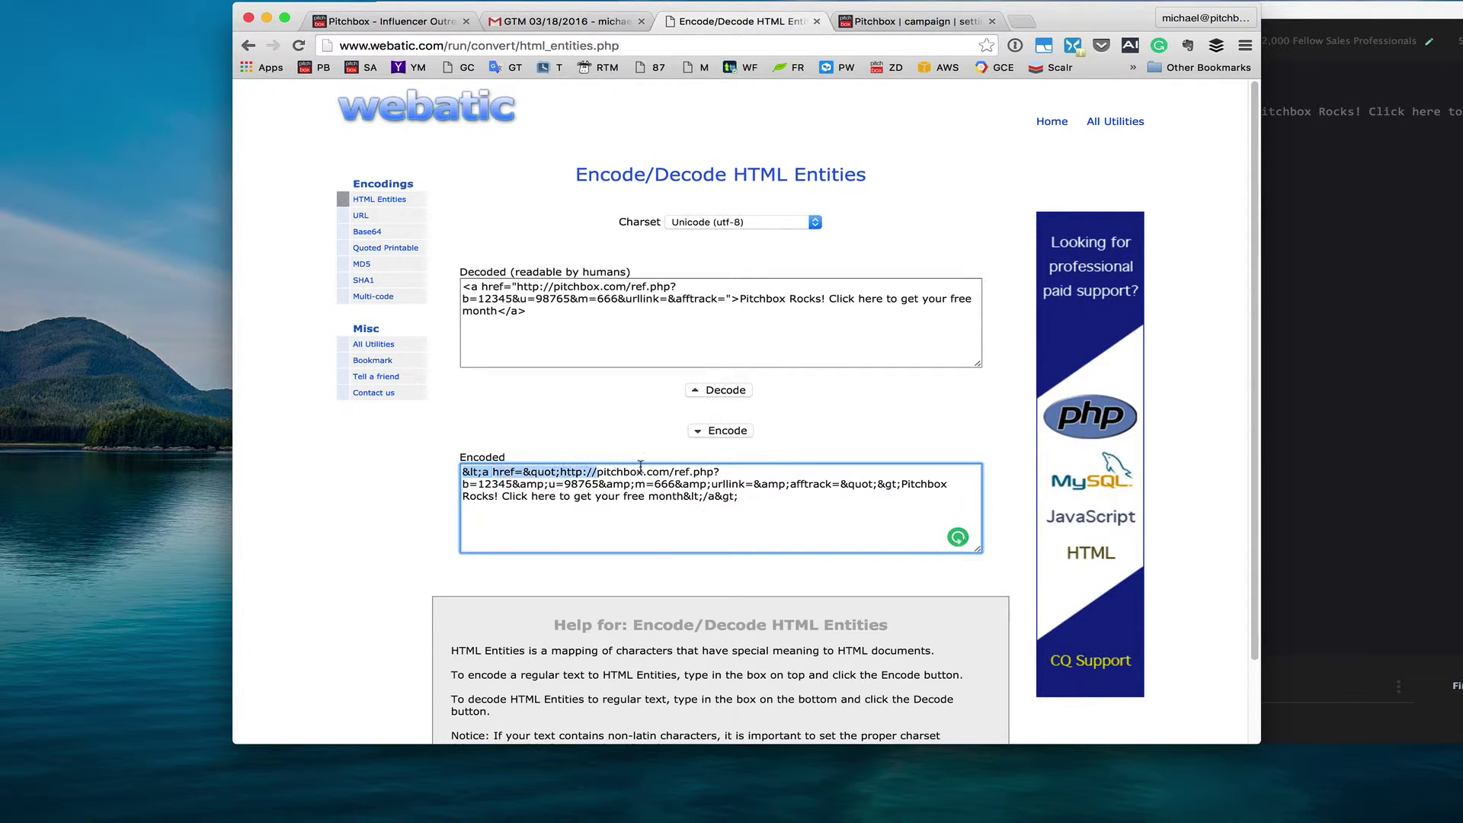
key(super+a)
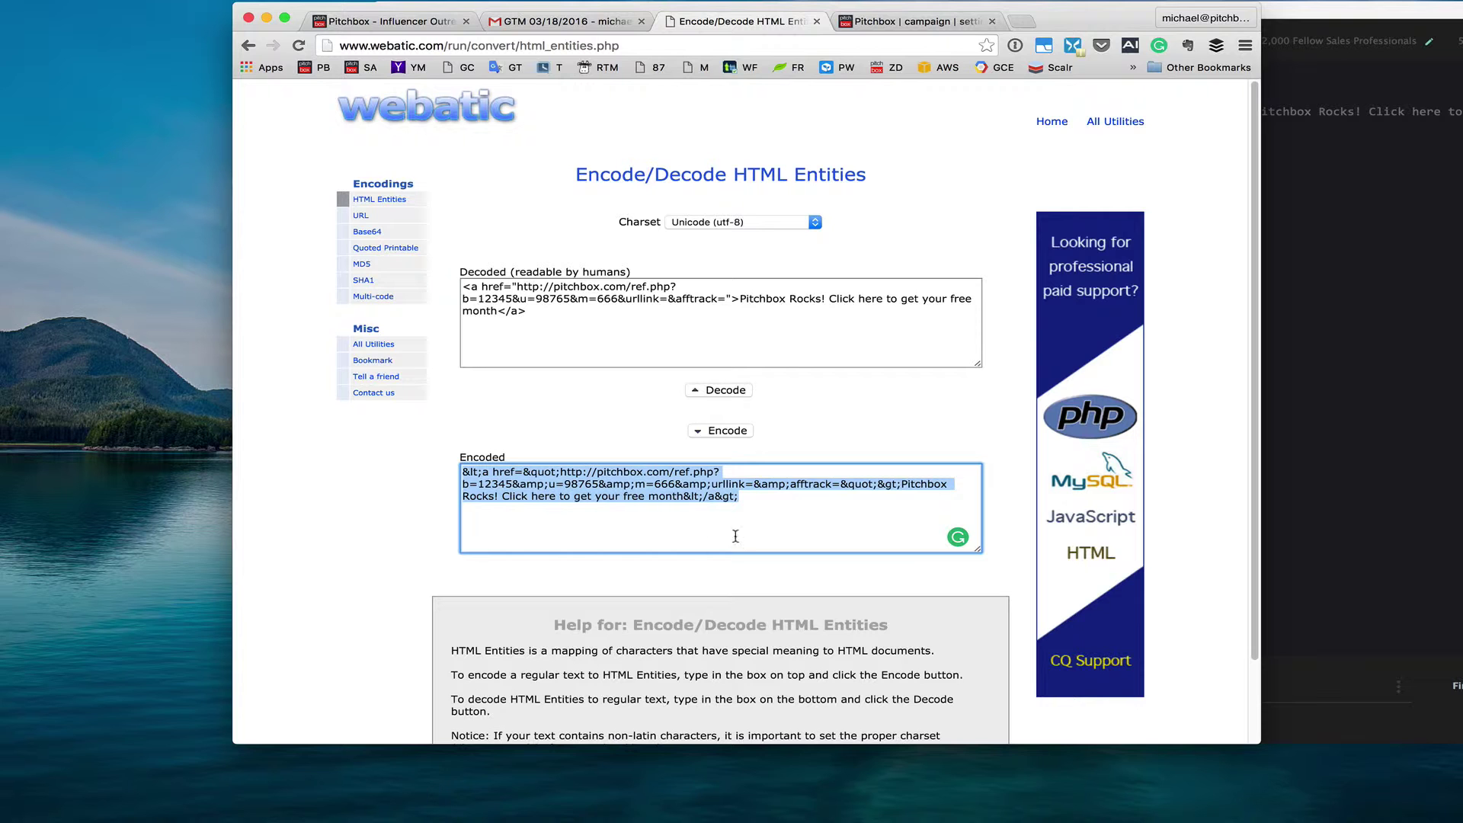
right_click(615, 484)
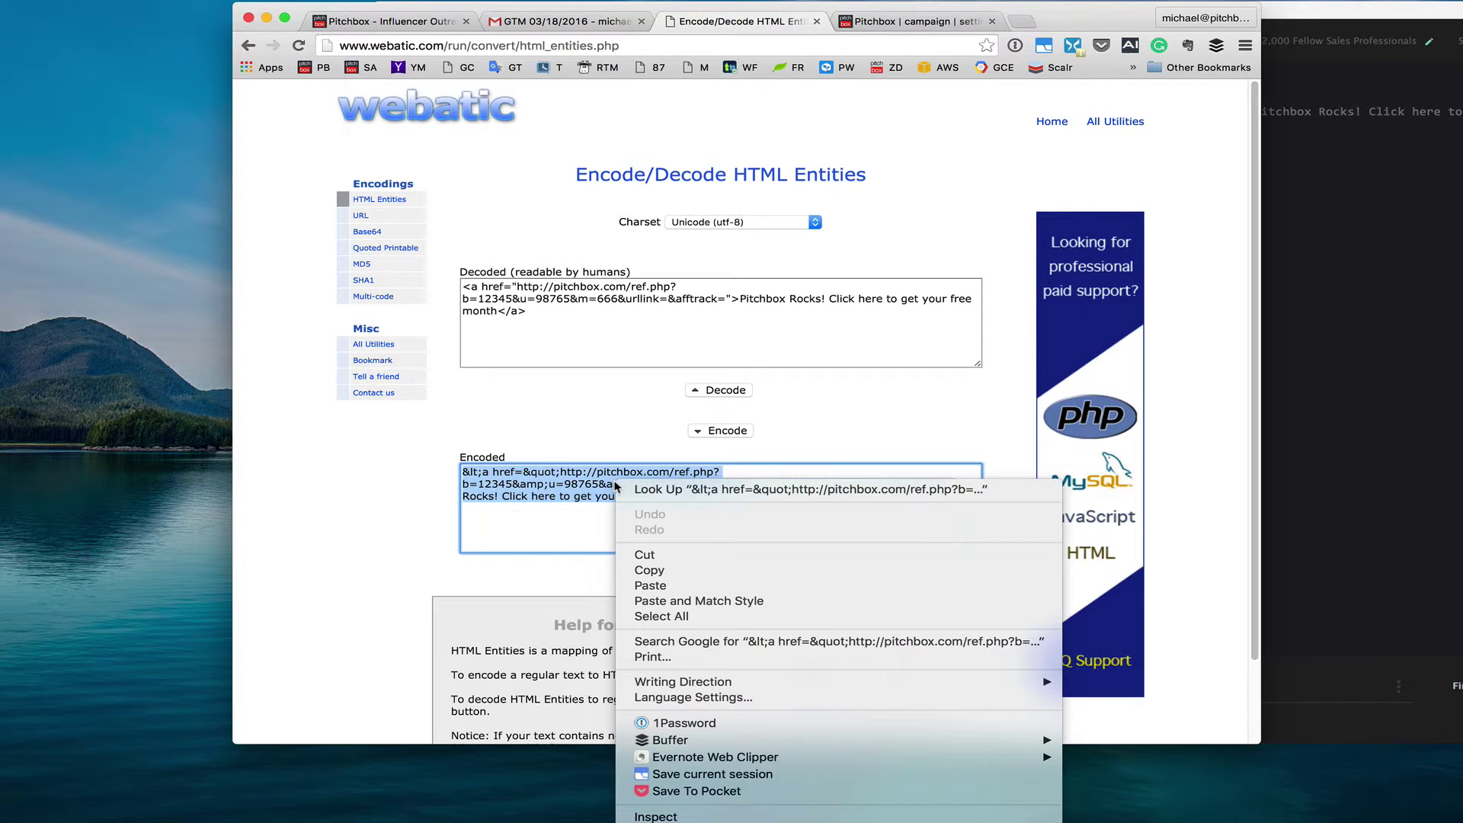
click(687, 570)
Step: Replace the Pitchbox template body with the entity-encoded affiliate link
click(929, 19)
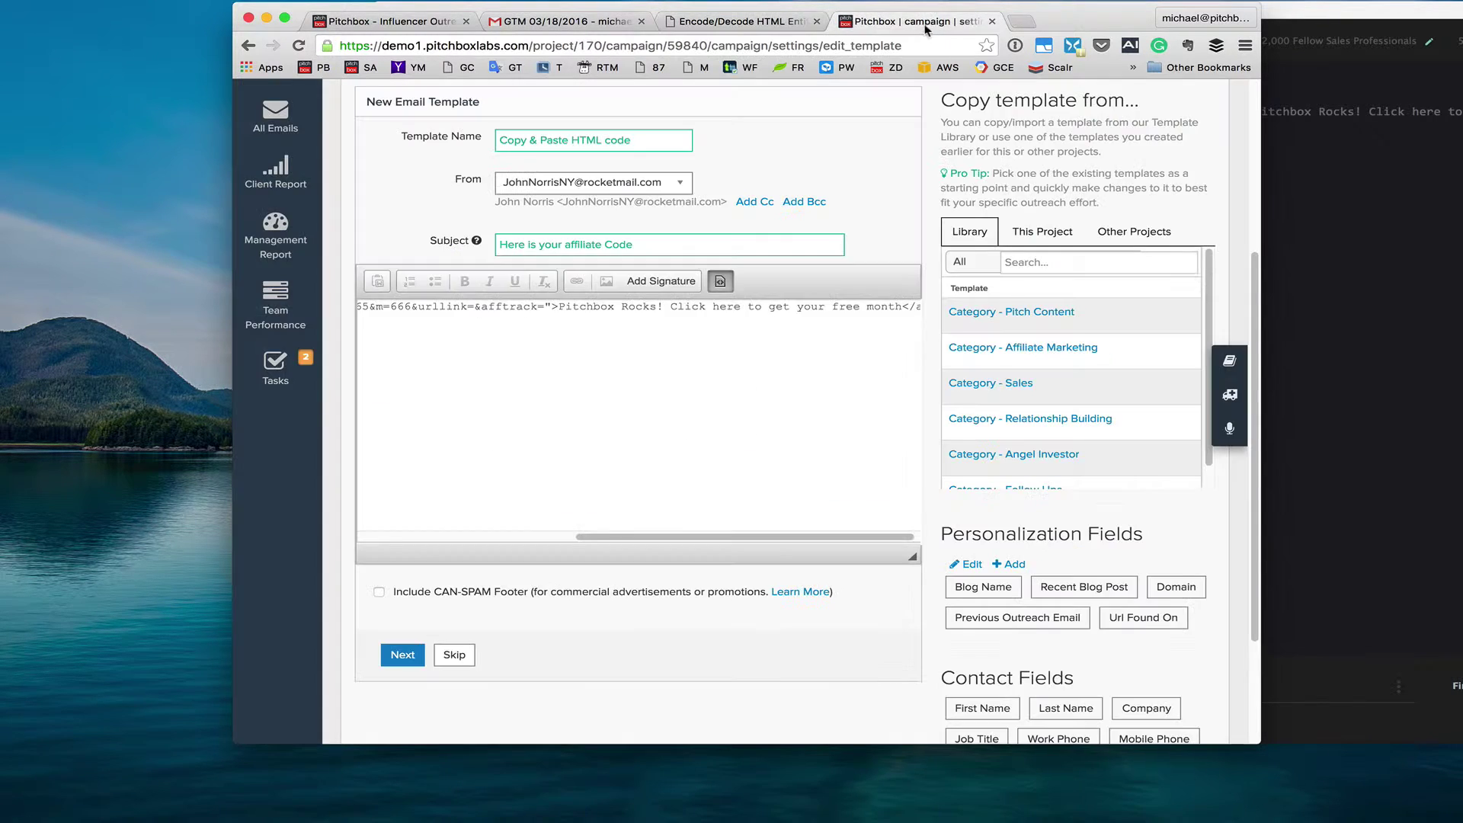
key(super+a)
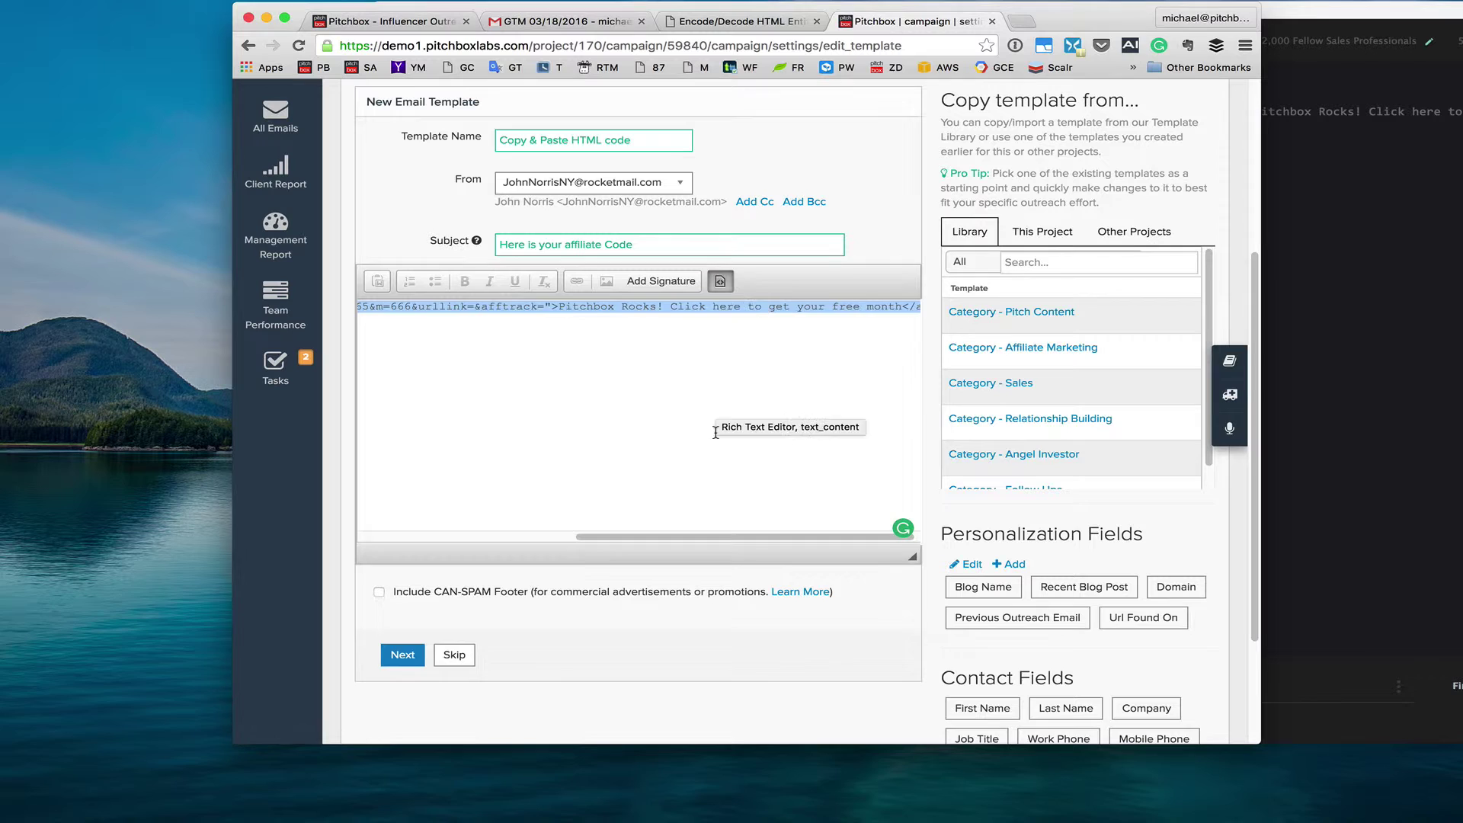
key(super+v)
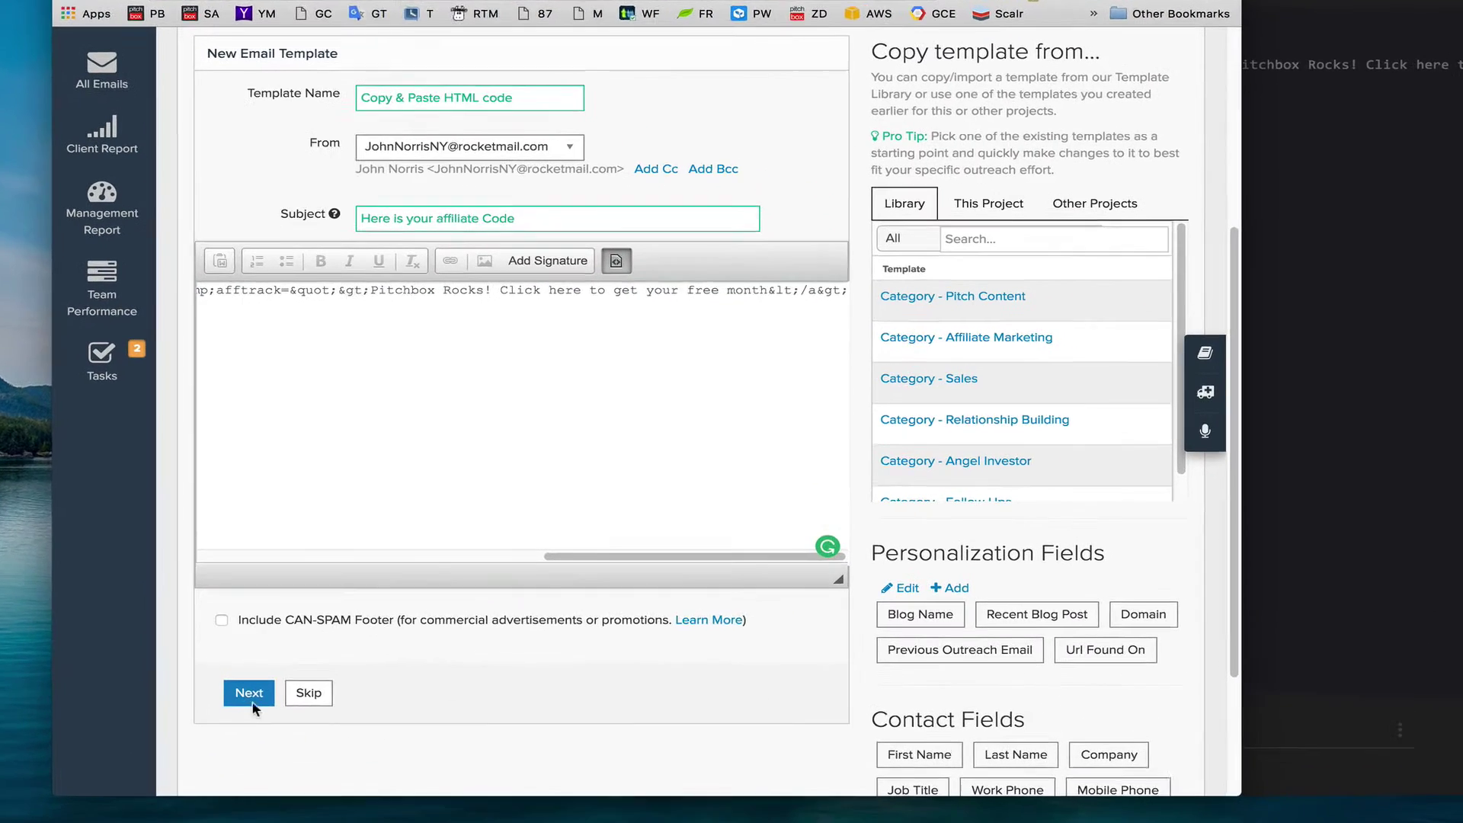
Step: Preview the template, confirming the link HTML shows as plain selectable text, then close it
click(403, 654)
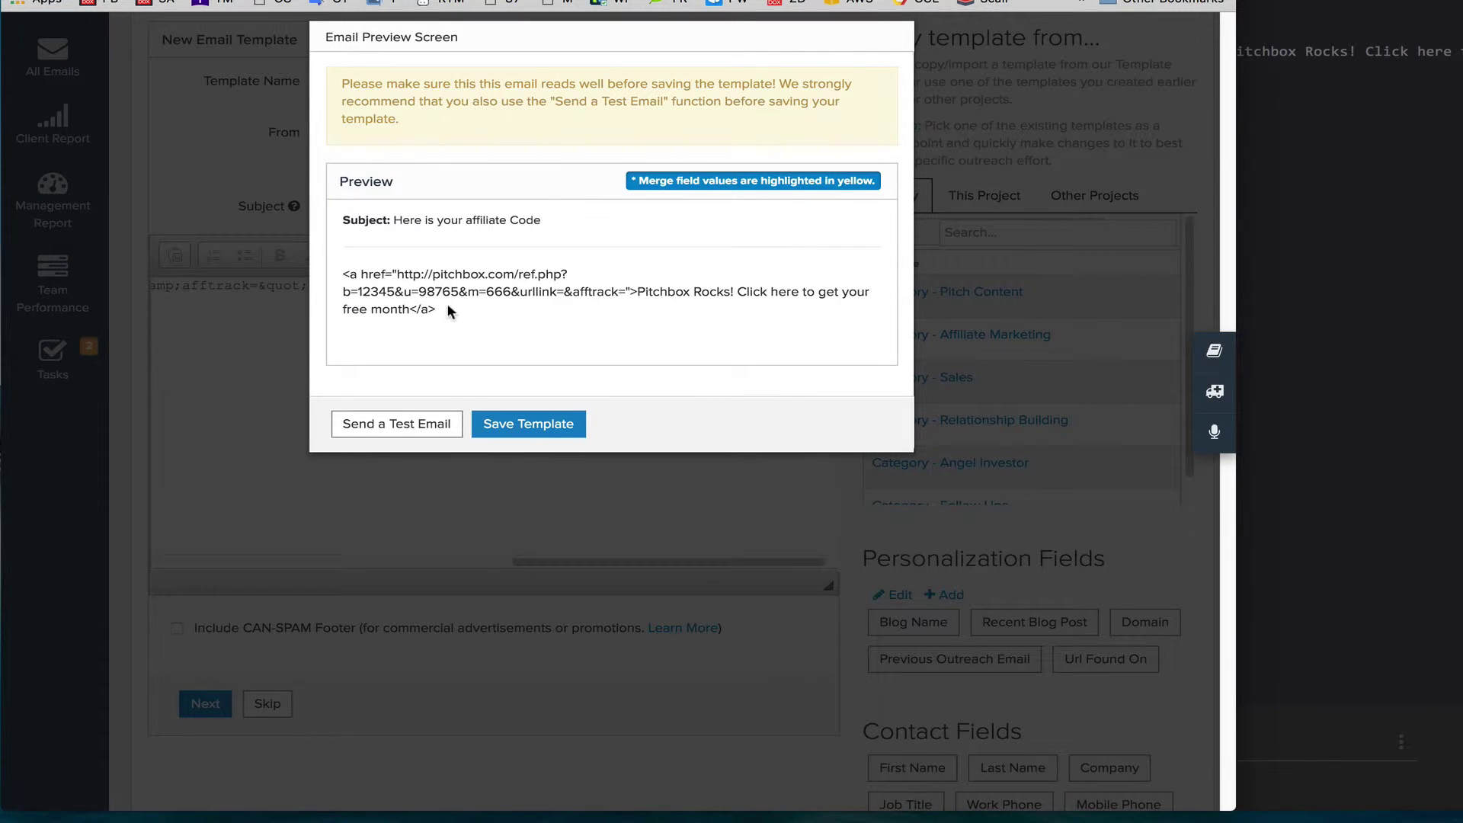
drag(448, 311, 342, 275)
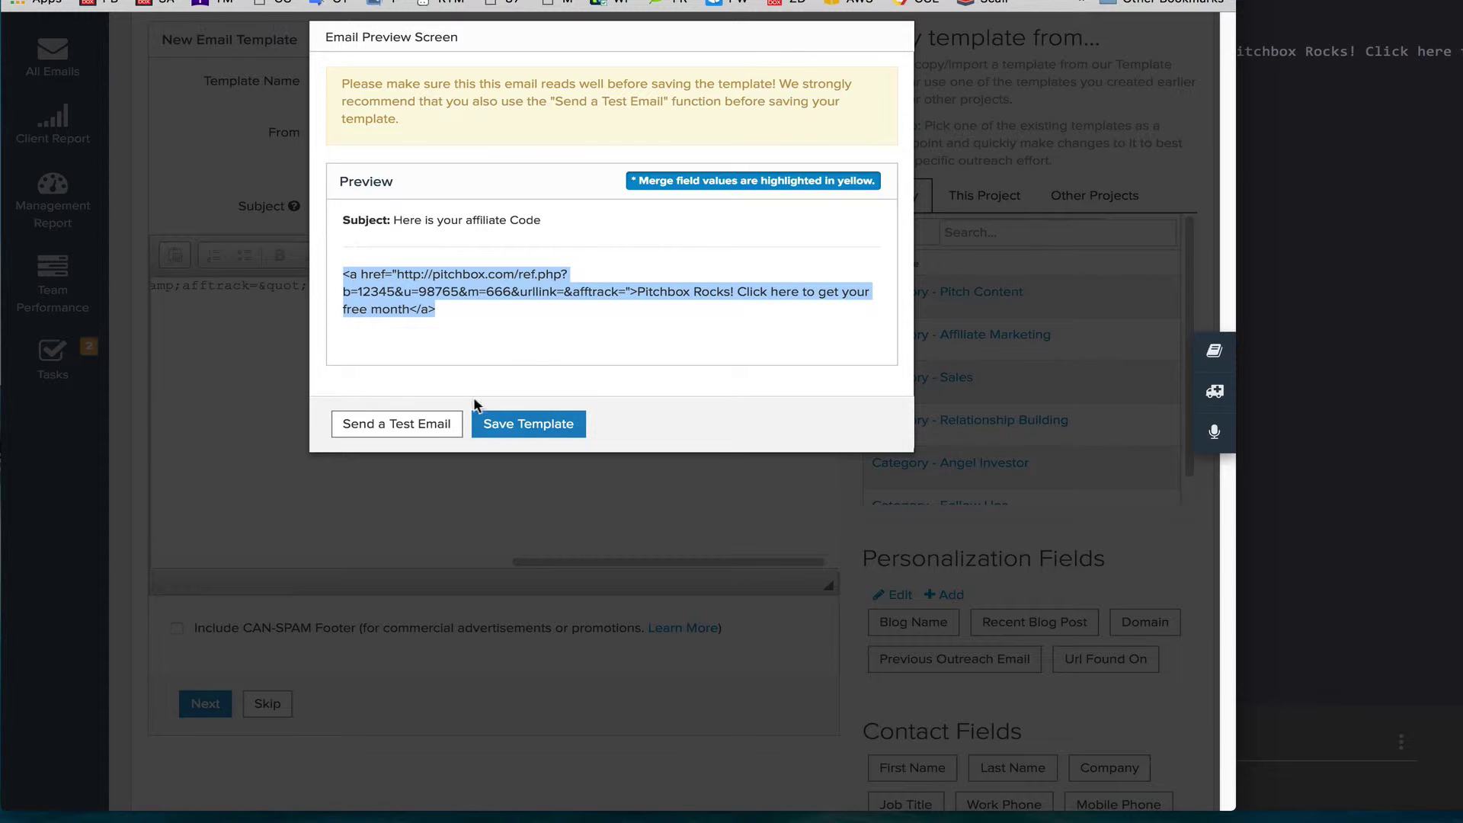
click(257, 438)
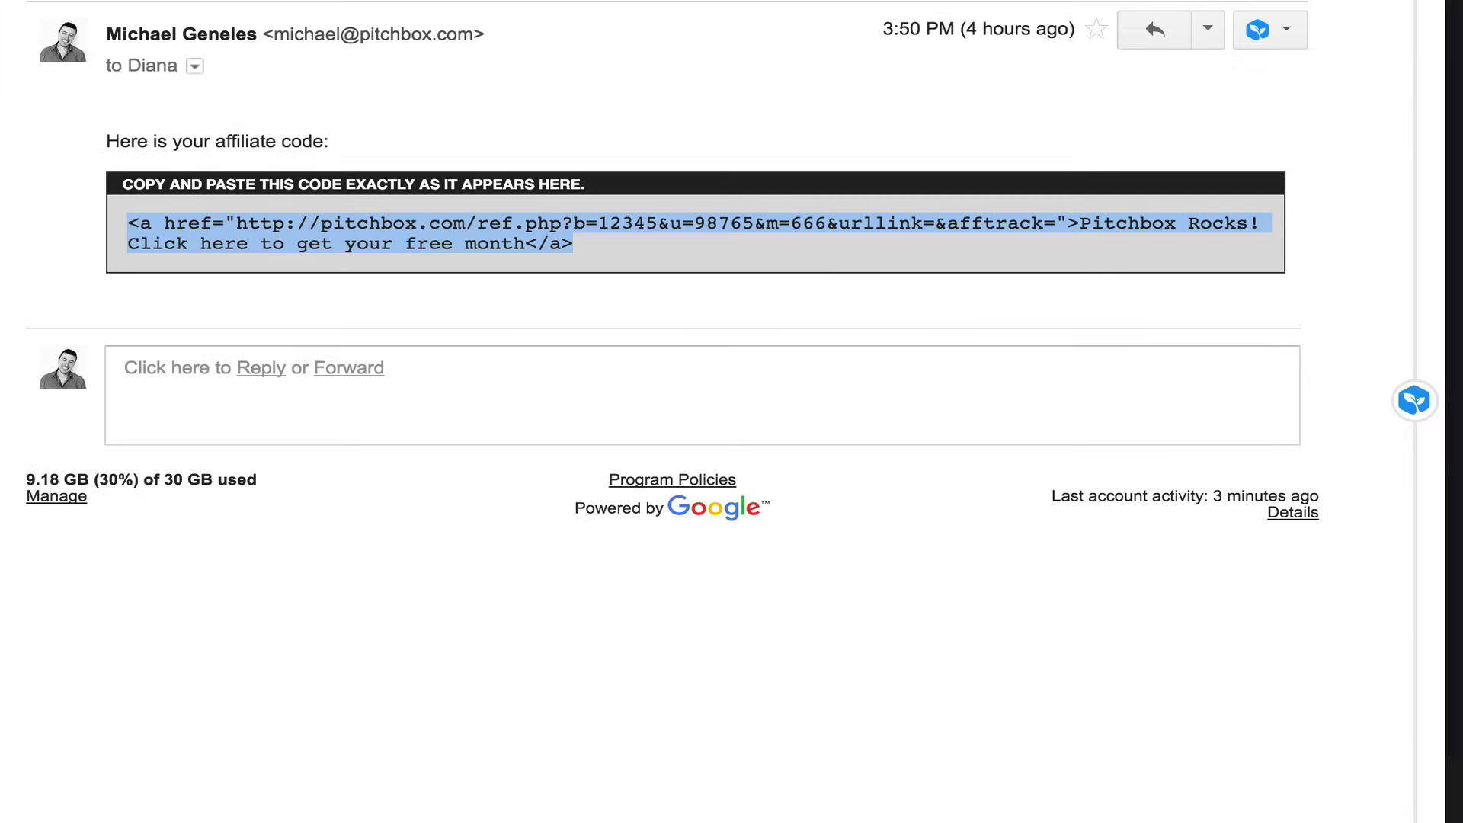
click(552, 99)
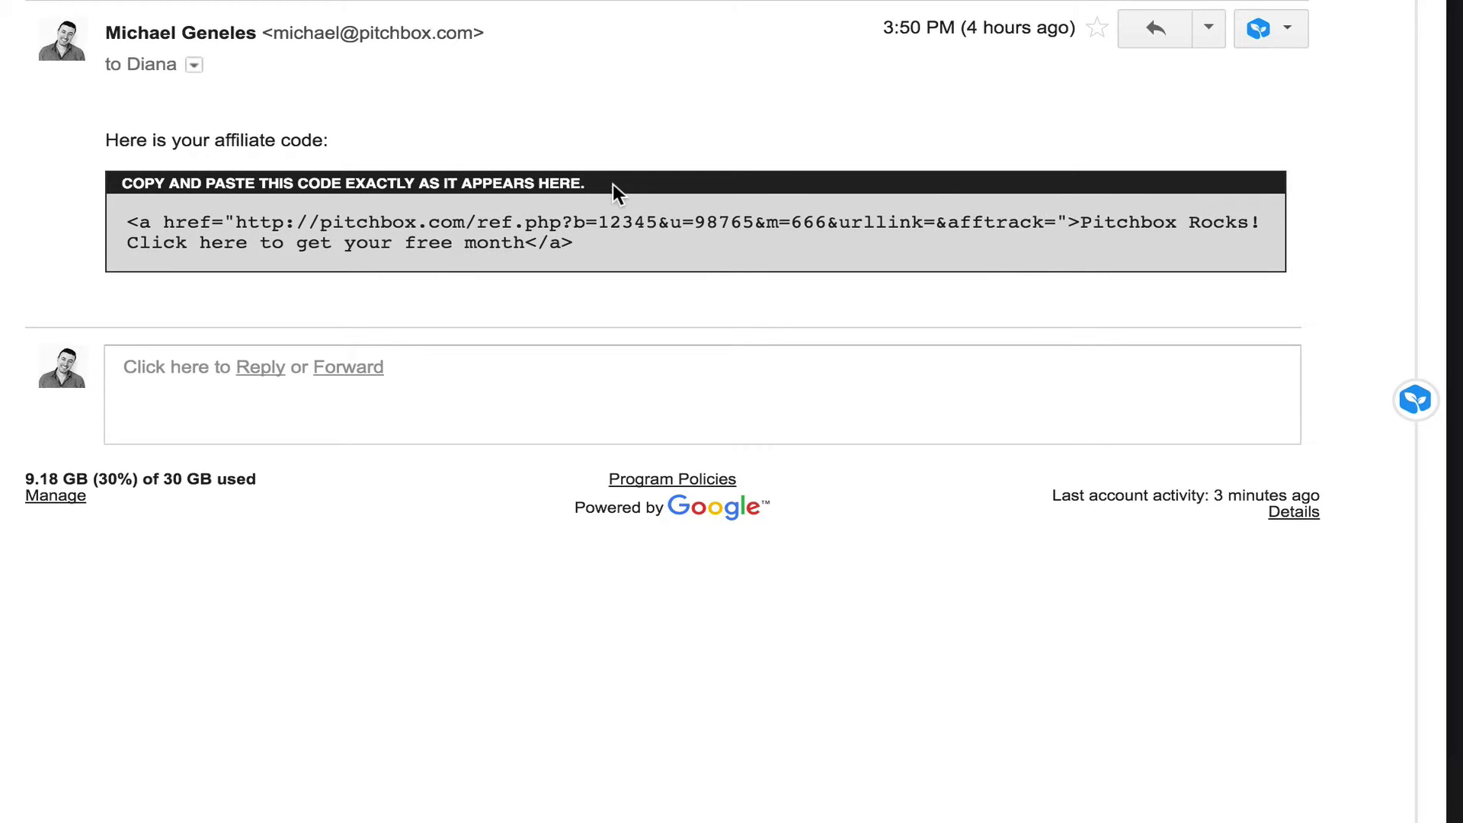
drag(614, 187, 120, 188)
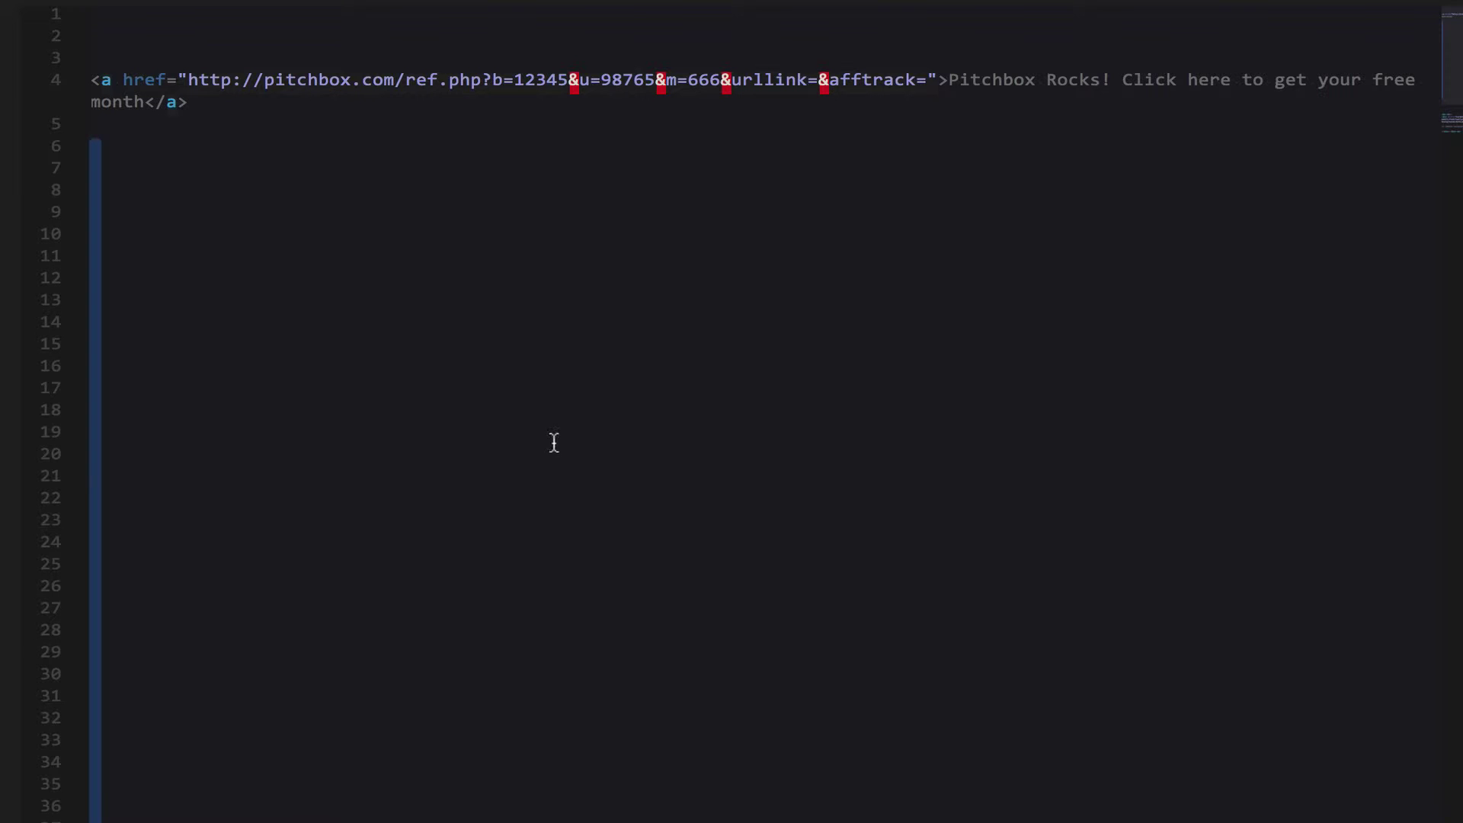
Step: Delete the blank lines in Atom and replace the INSERT ENCODED BLOCK HERE placeholder with the encoded link
click(291, 297)
drag(99, 170, 91, 817)
key(BackSpace)
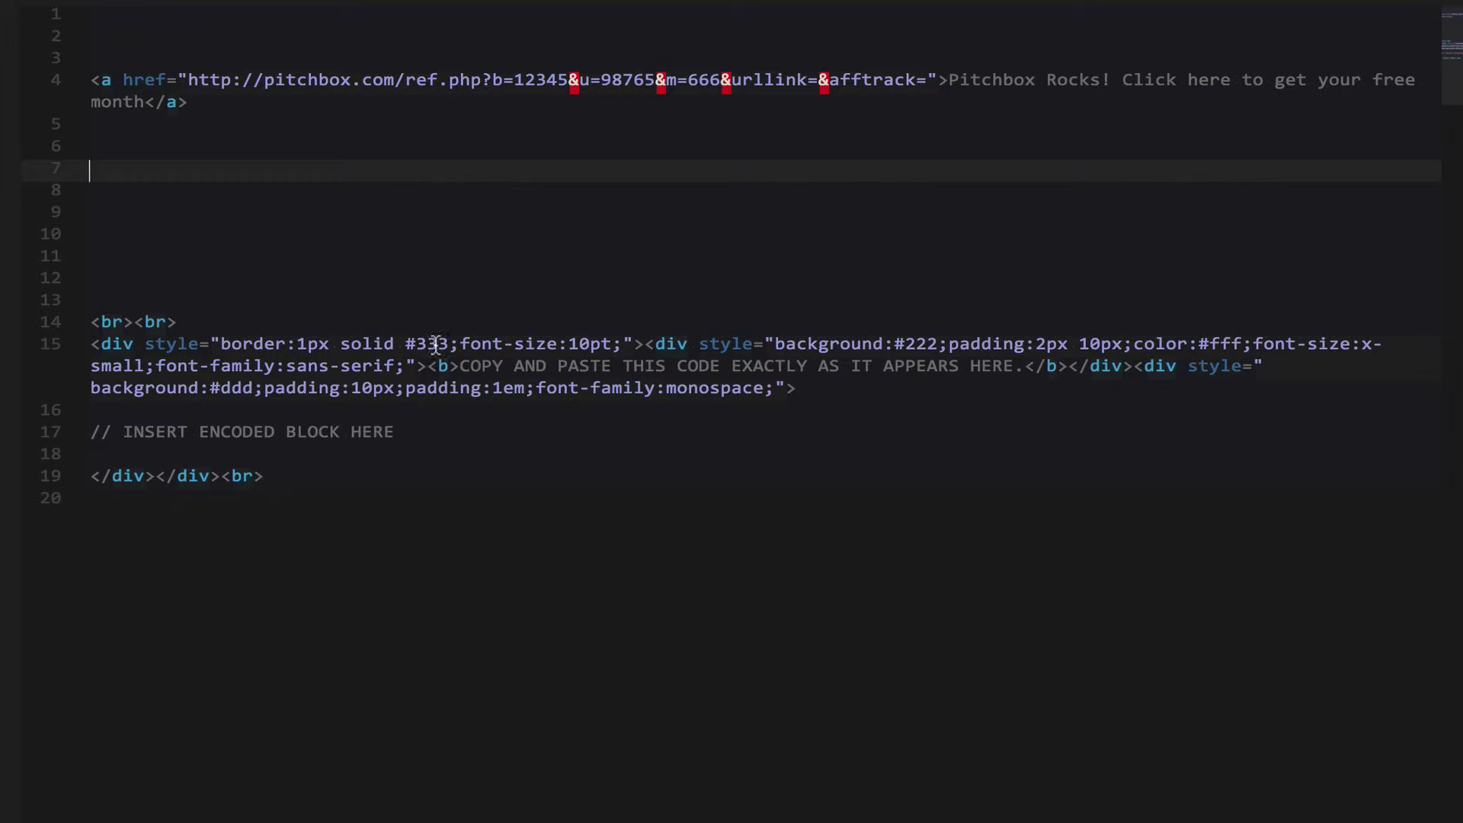
drag(415, 432, 9, 430)
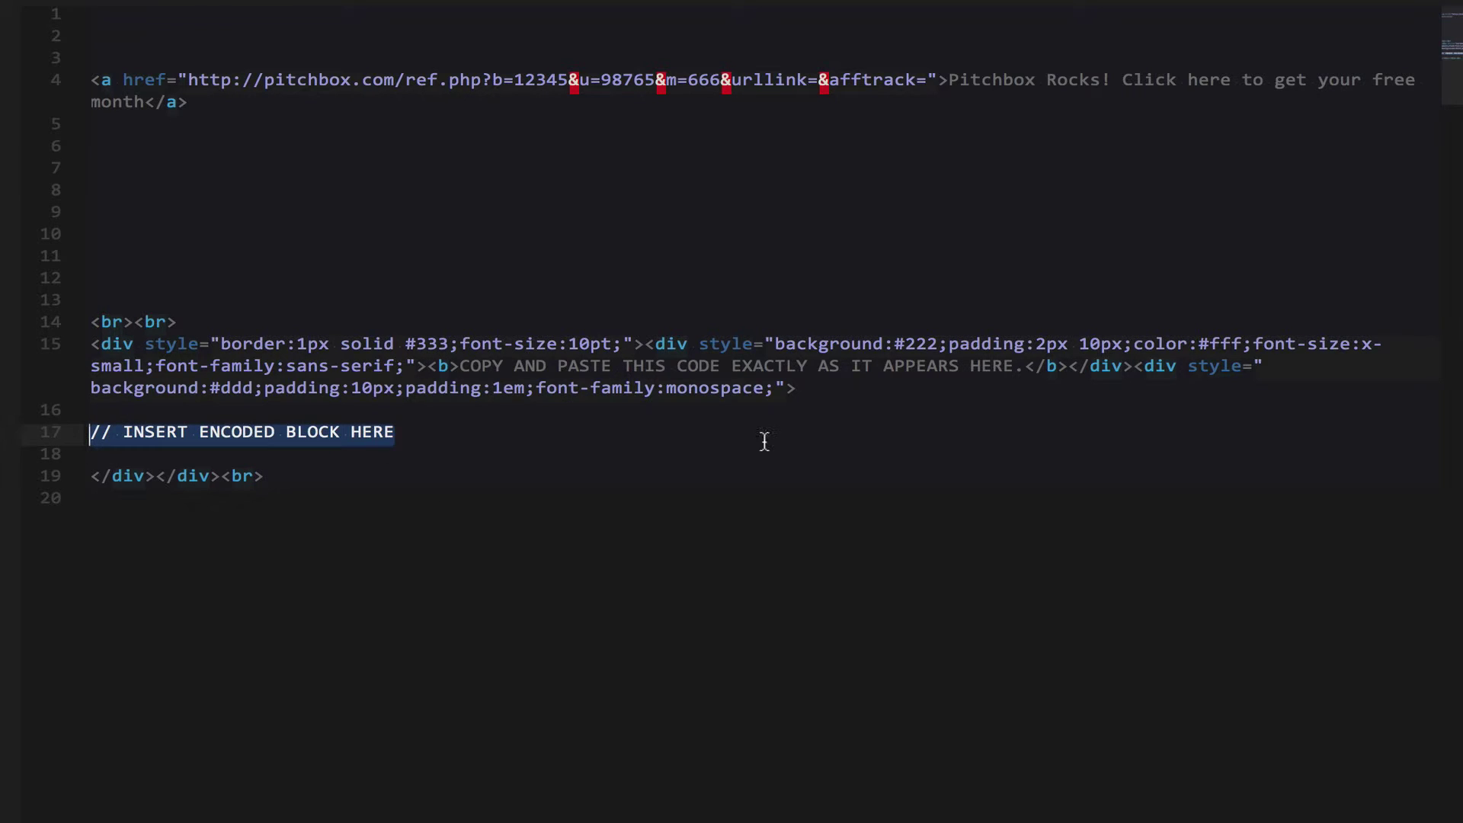
text(&lt;a href=&quot;http://pitchbox.com/ref.php?b=12345&amp;u=98765&amp;m=666&amp;urllink=&amp;afftrack=&quot;&gt;Pitchbox Rocks! Click here to get your free month&lt;/a&gt;)
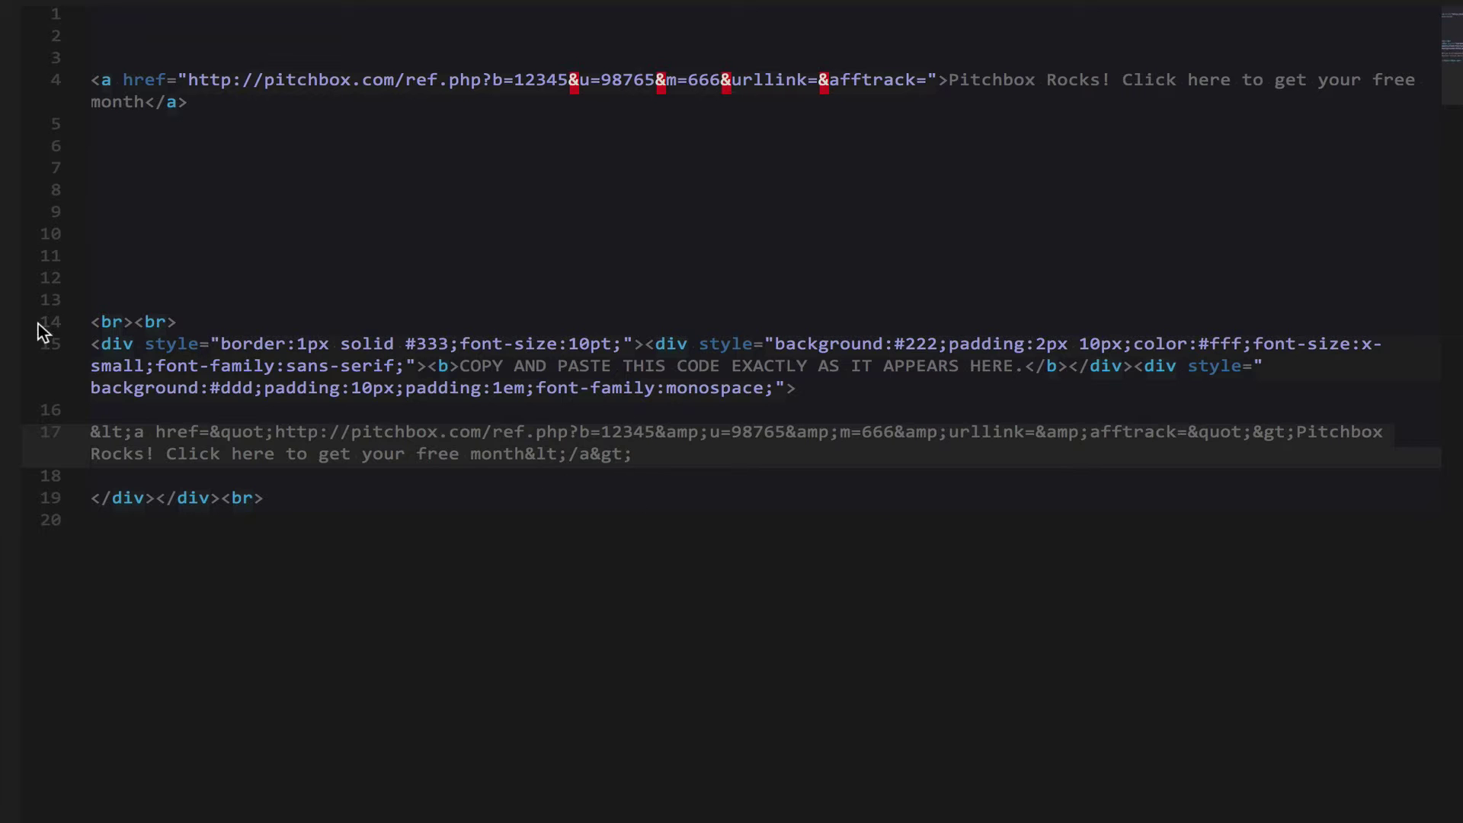
Step: Select the whole gray bordered box HTML snippet wrapping the encoded link
drag(90, 321, 1095, 391)
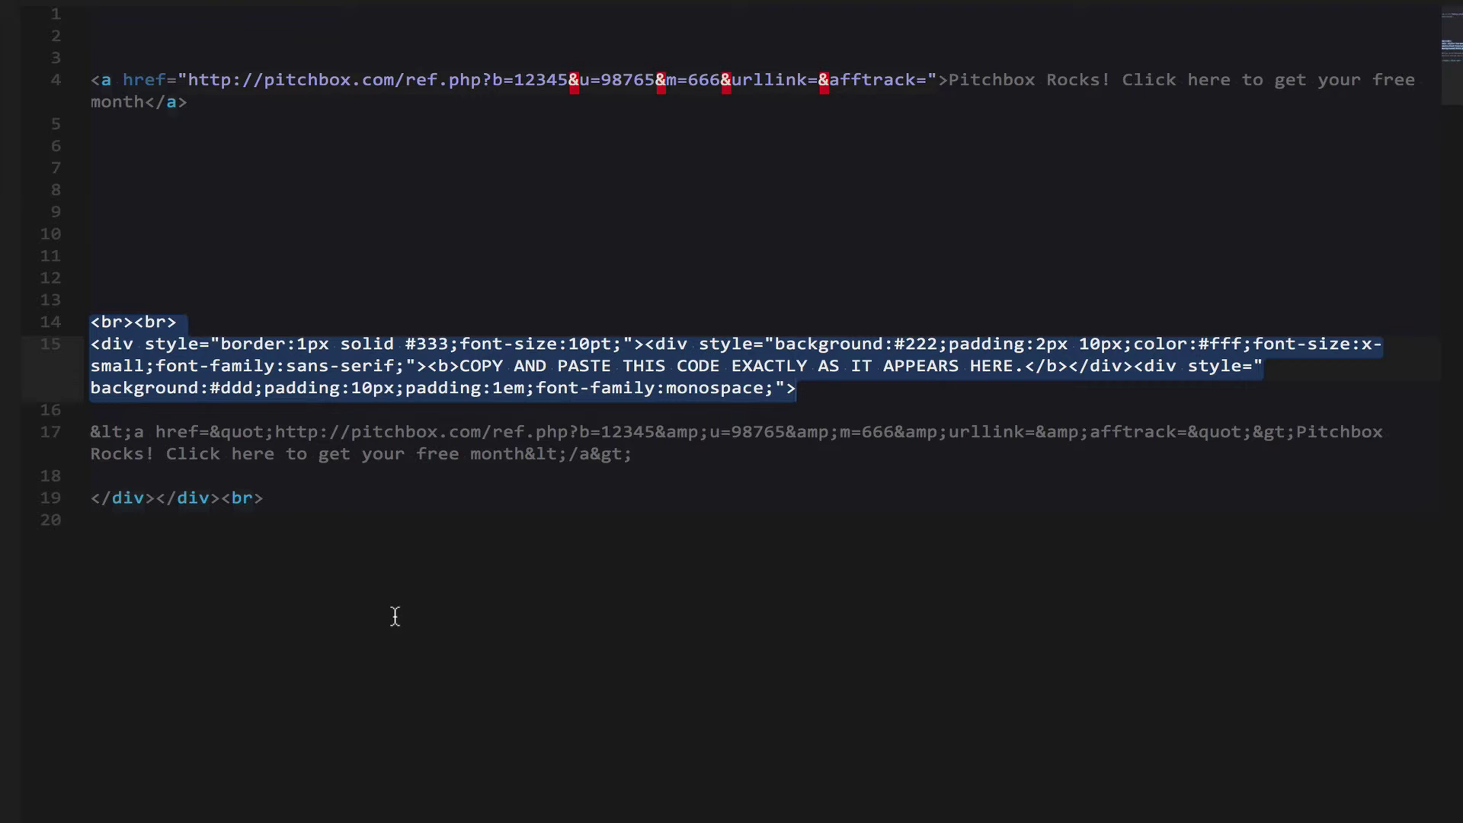
click(395, 583)
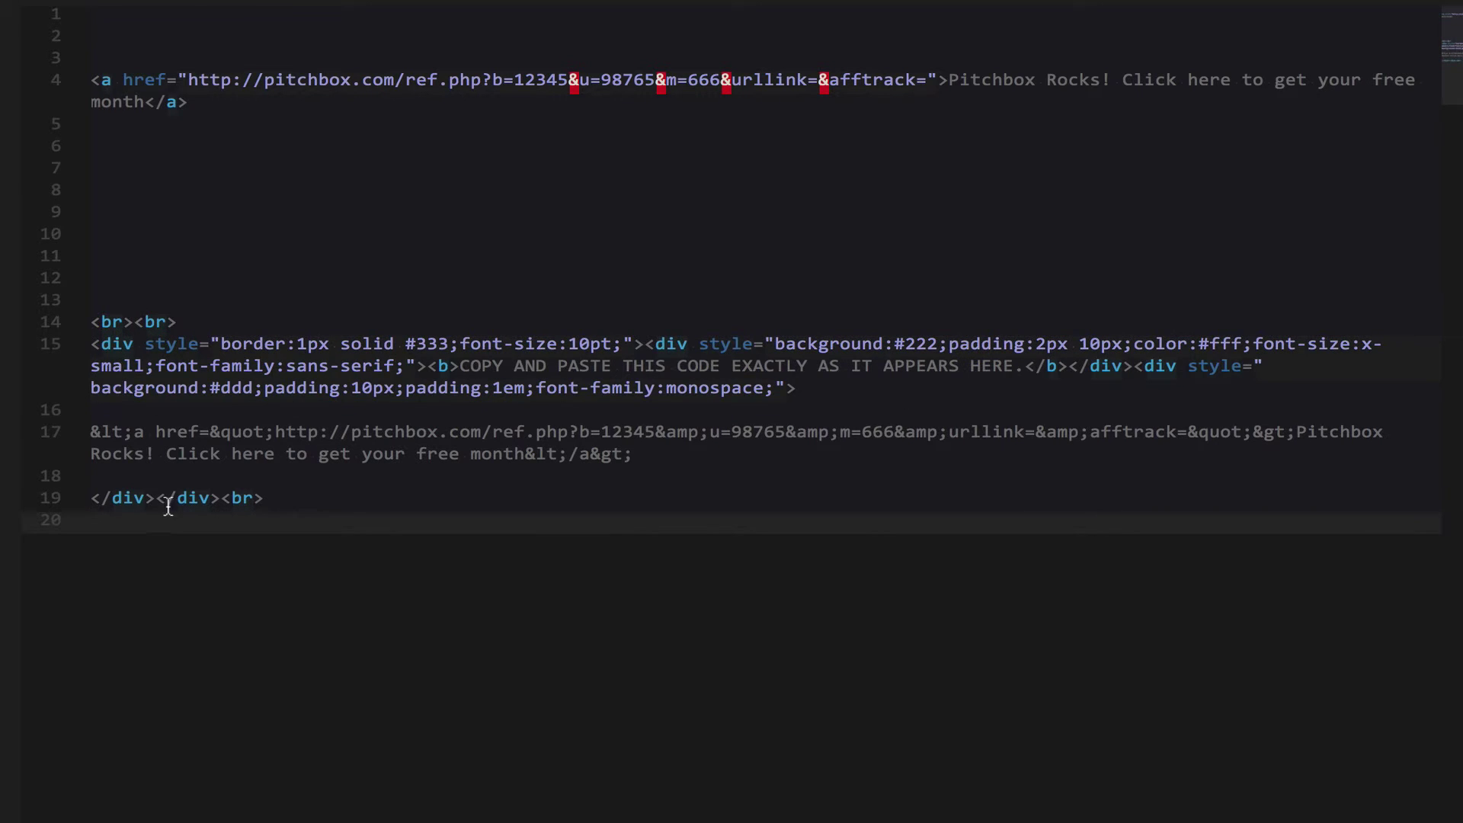
key(shift+Up)
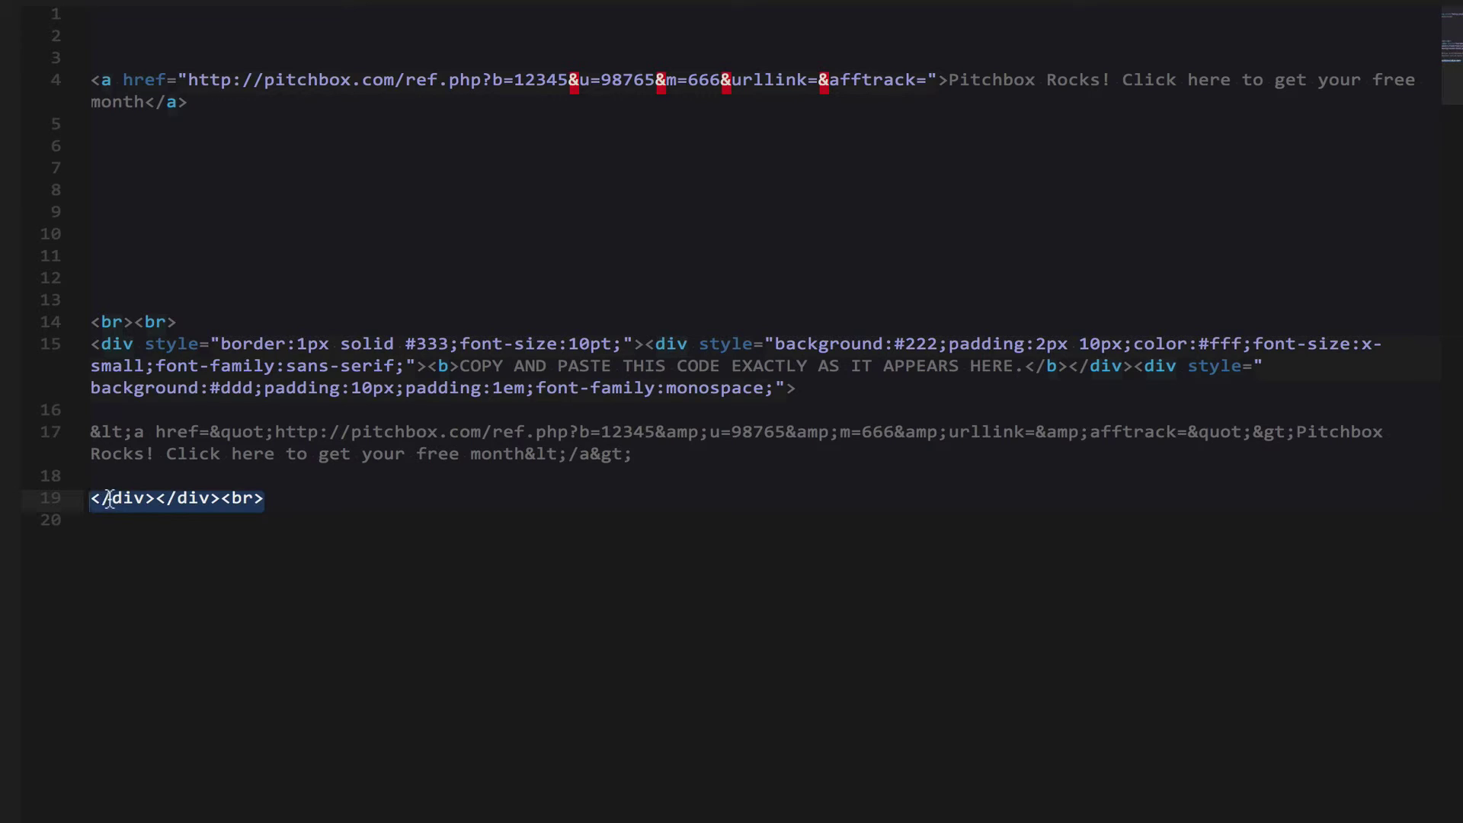
click(107, 498)
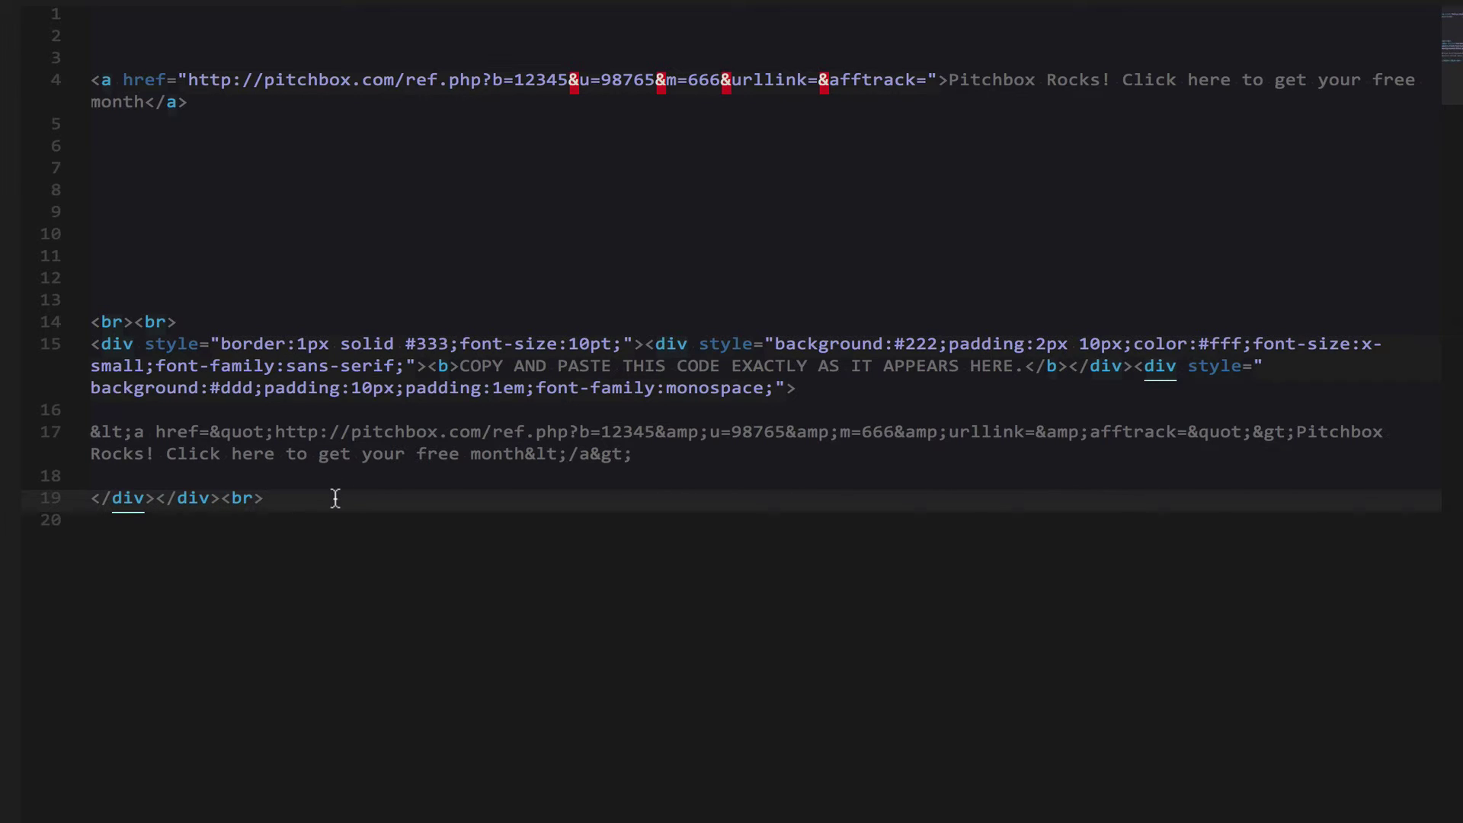
click(307, 503)
drag(306, 504, 69, 278)
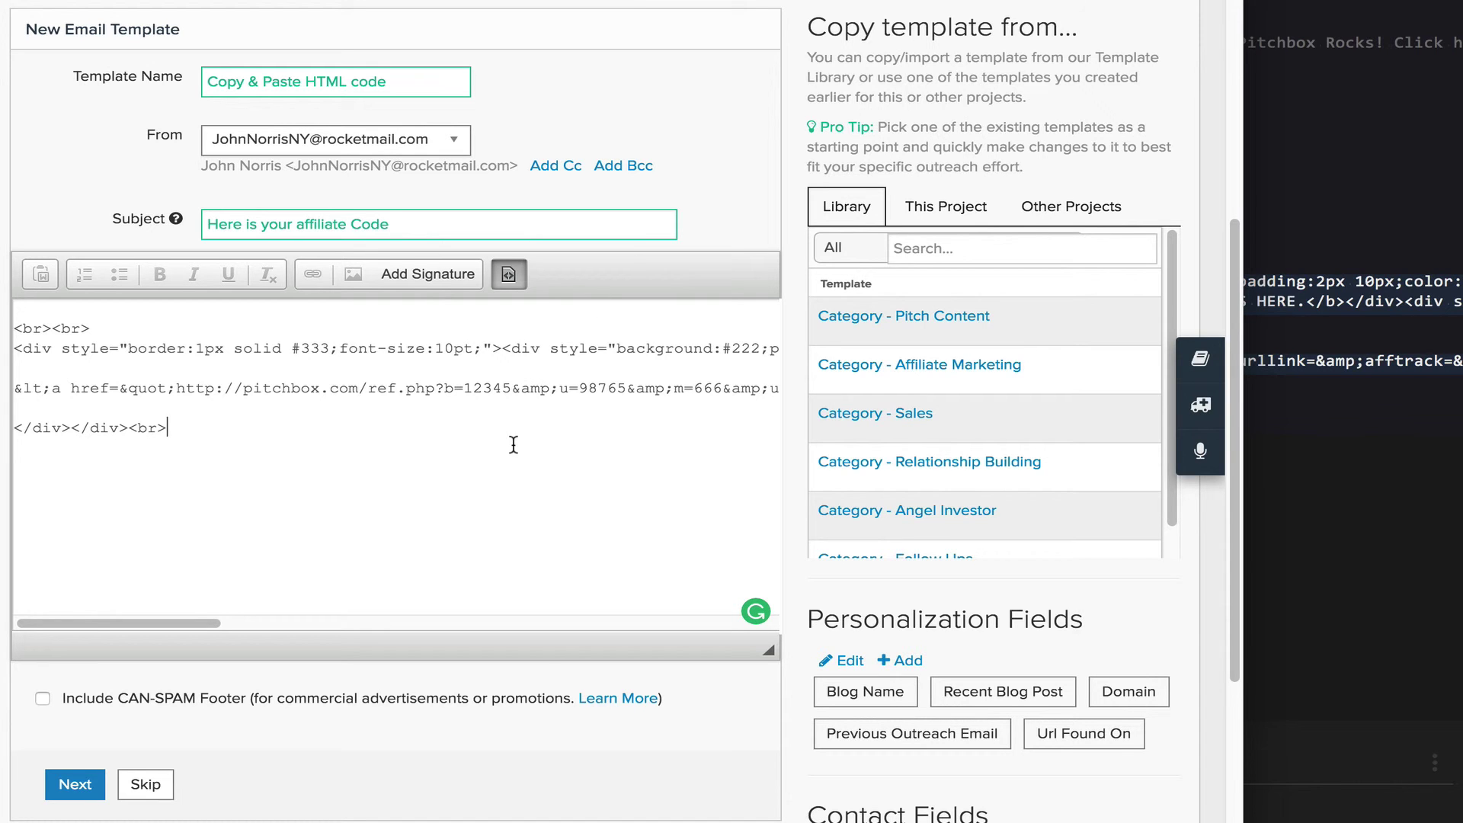
Step: Check the boxed HTML in the template body and preview it as a gray box with plain-text link code
key(ctrl+a)
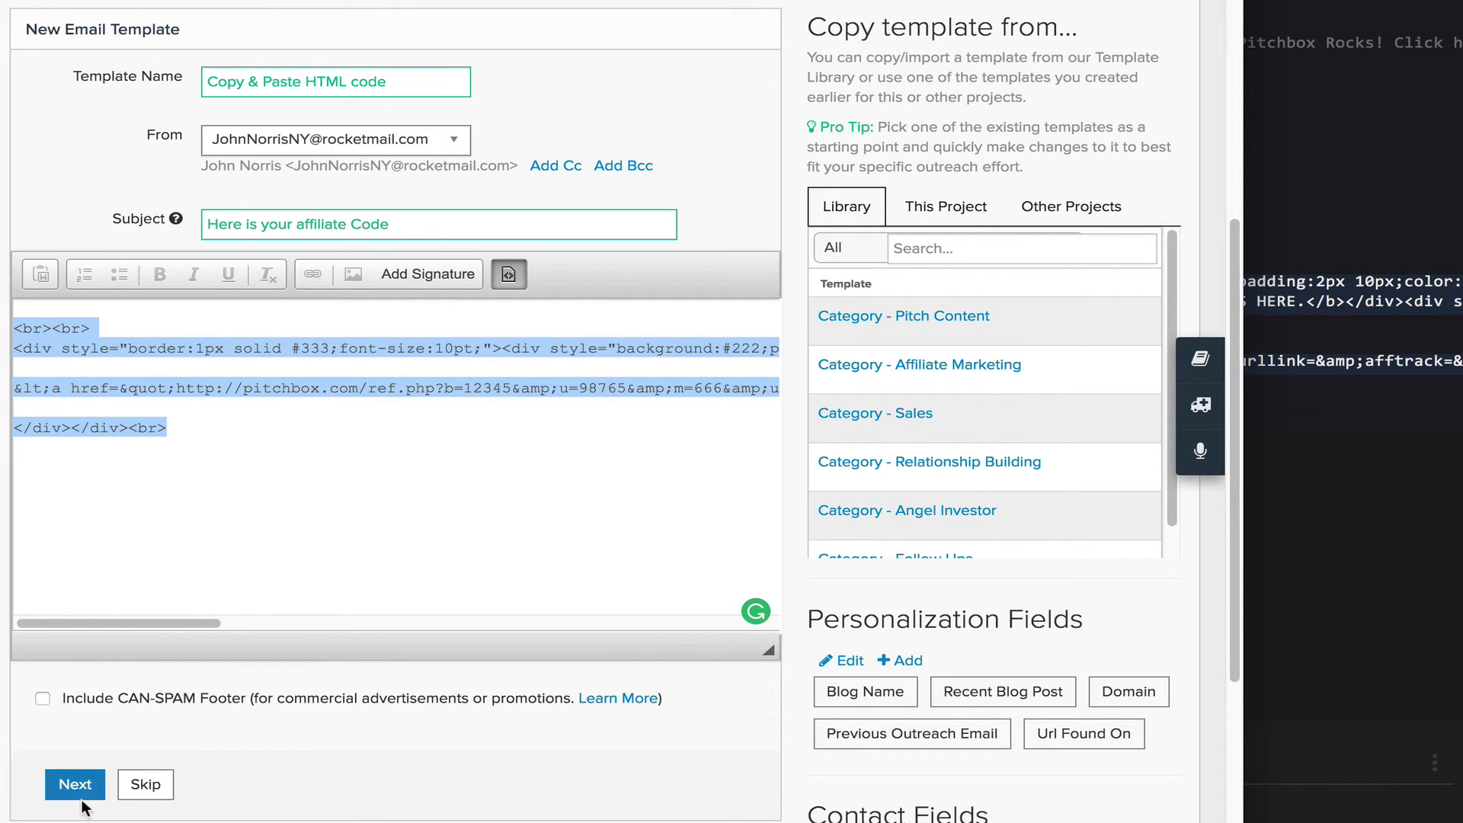
click(76, 789)
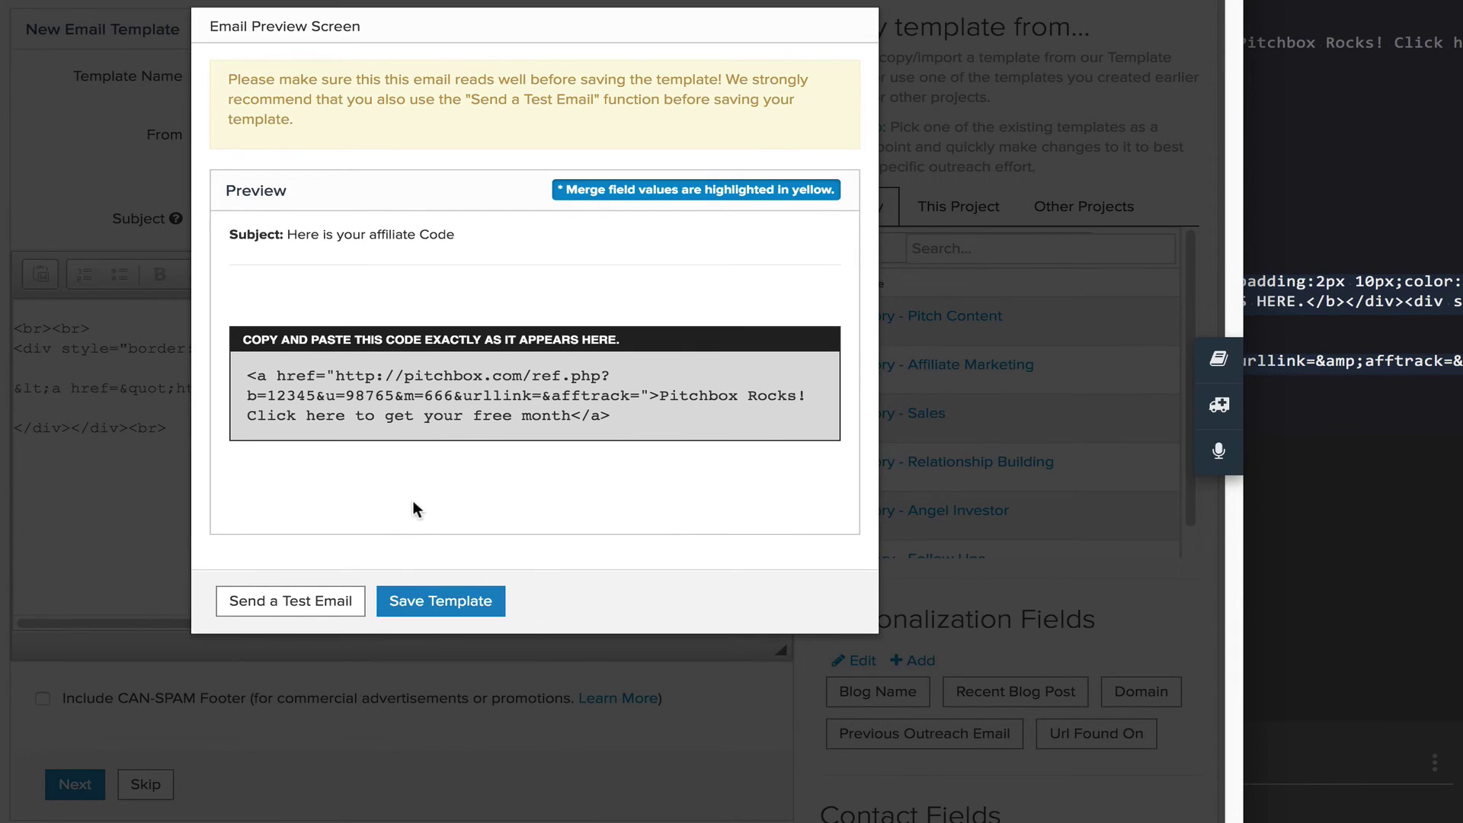